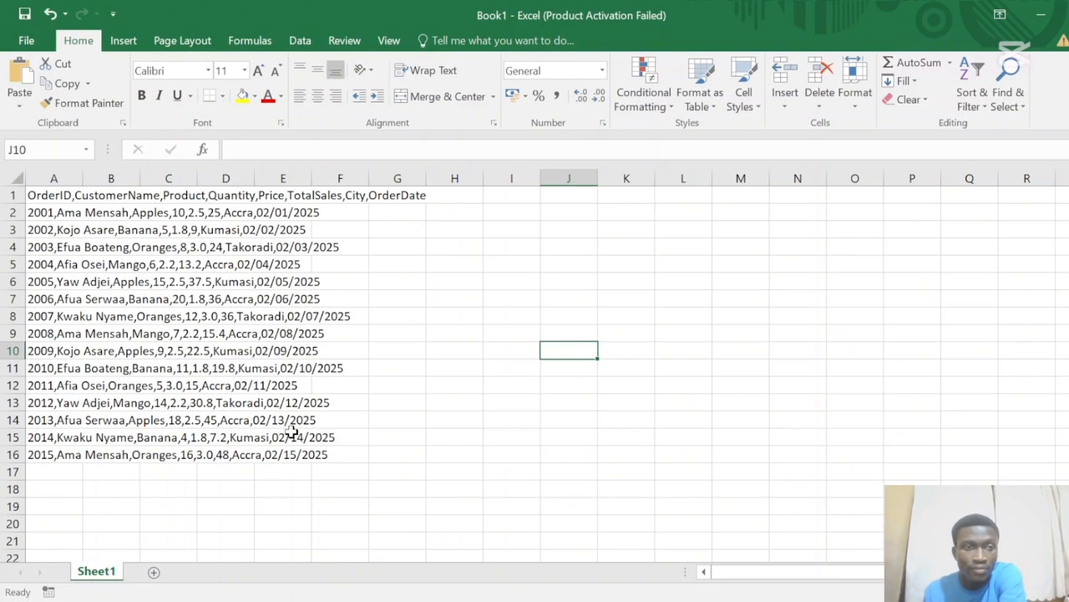
# Step: Split the comma-separated order records in column A into separate columns with Text to Columns
pyautogui.click(58, 171)
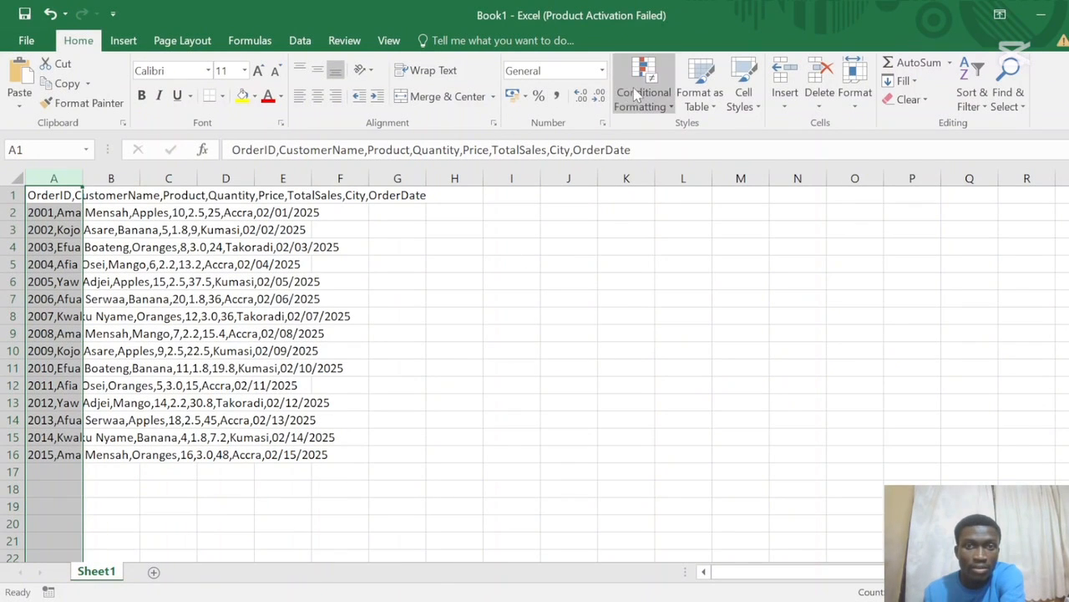
pyautogui.click(300, 41)
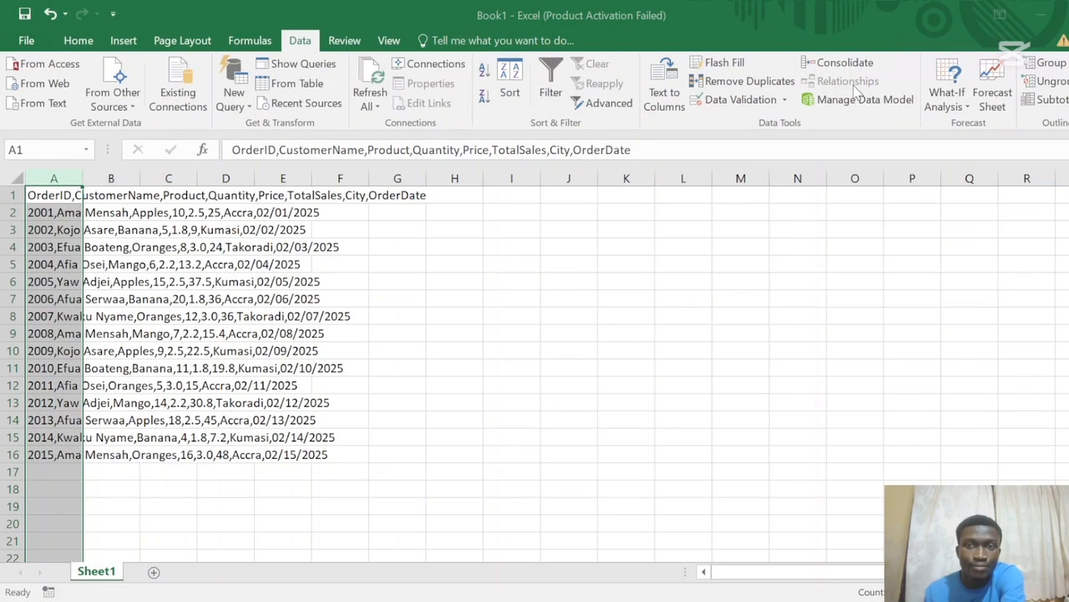
pyautogui.click(665, 91)
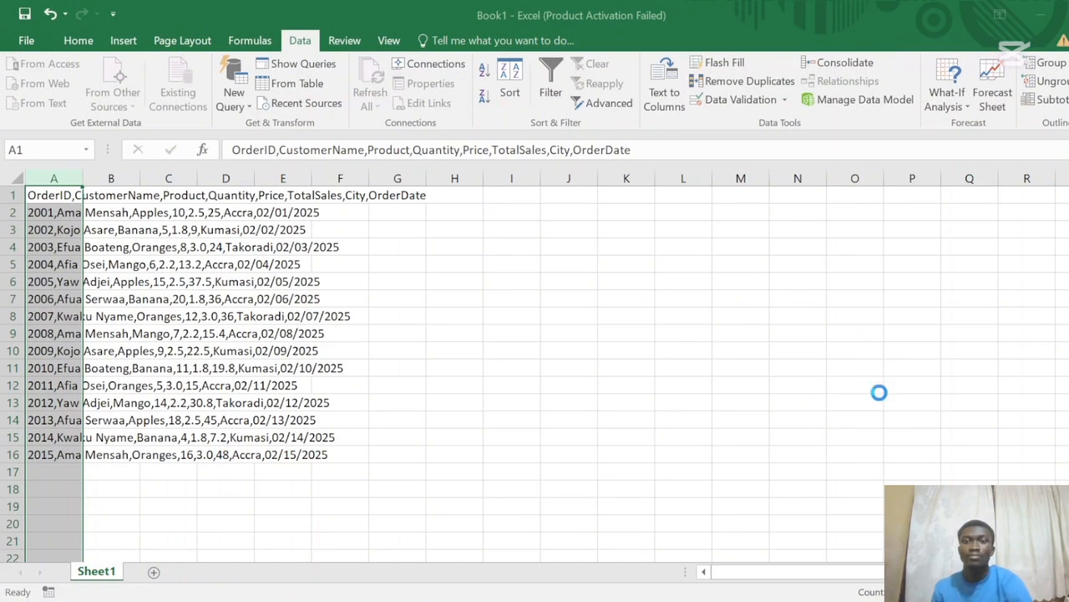
pyautogui.doubleClick(483, 178)
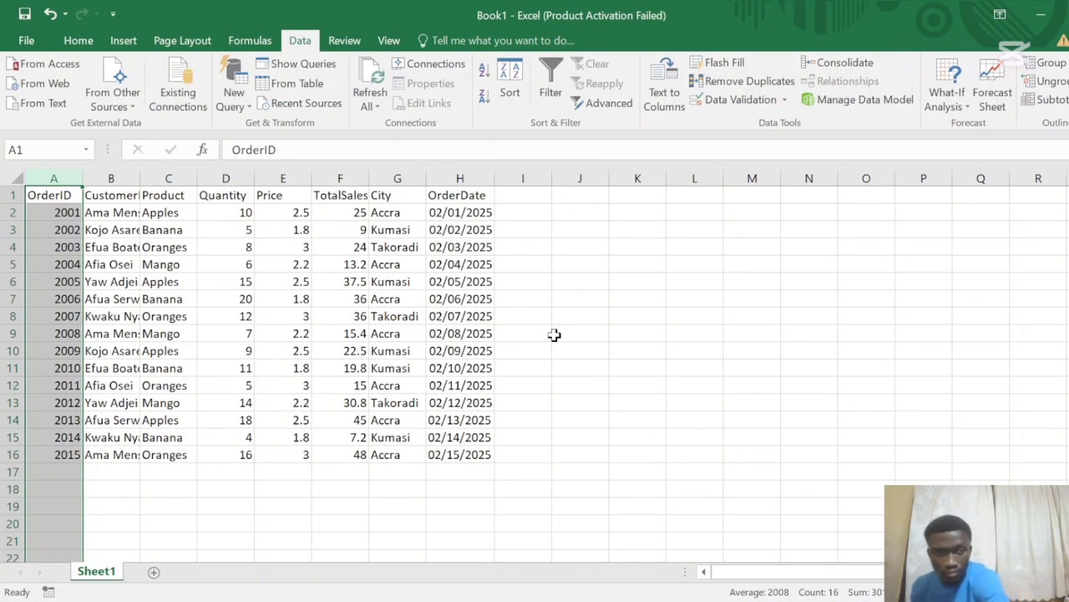
pyautogui.click(549, 337)
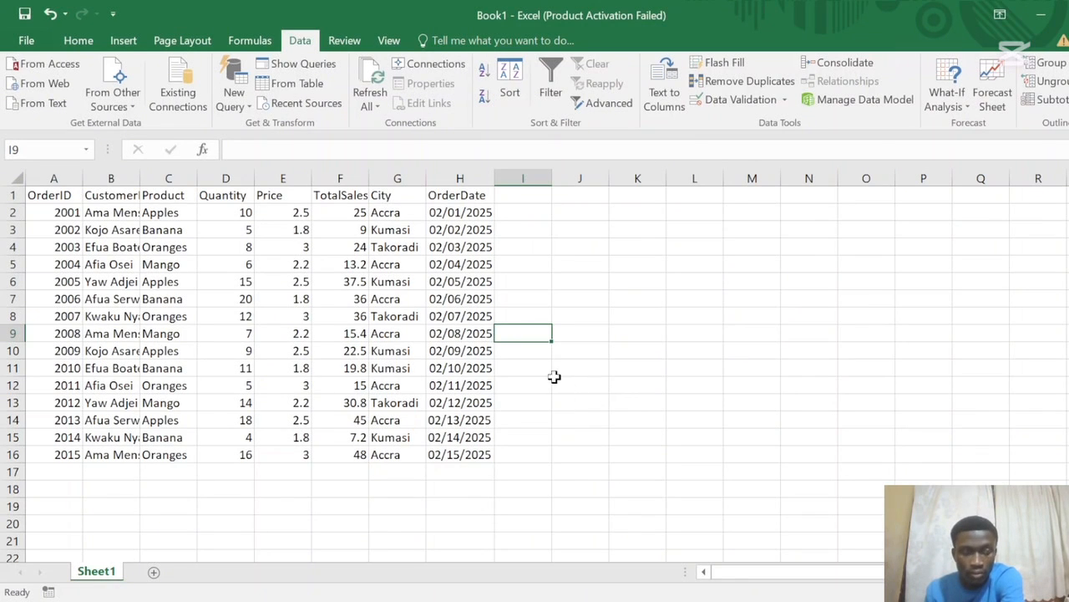
# Step: Widen the CustomerName, Product, Quantity and City columns slightly so their contents have enough room
pyautogui.doubleClick(140, 174)
pyautogui.click(142, 172)
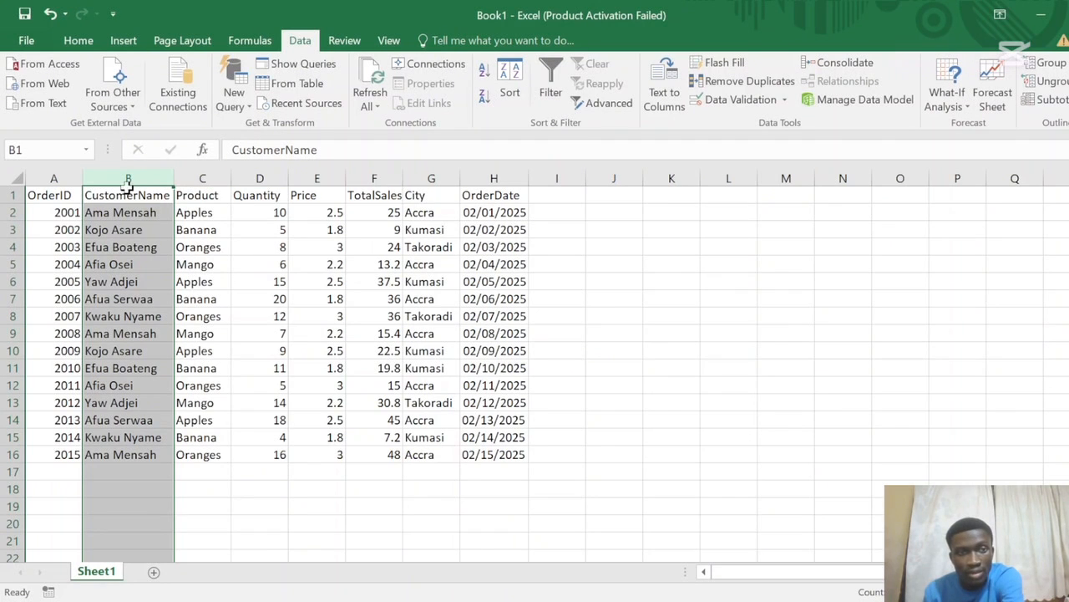
pyautogui.click(229, 495)
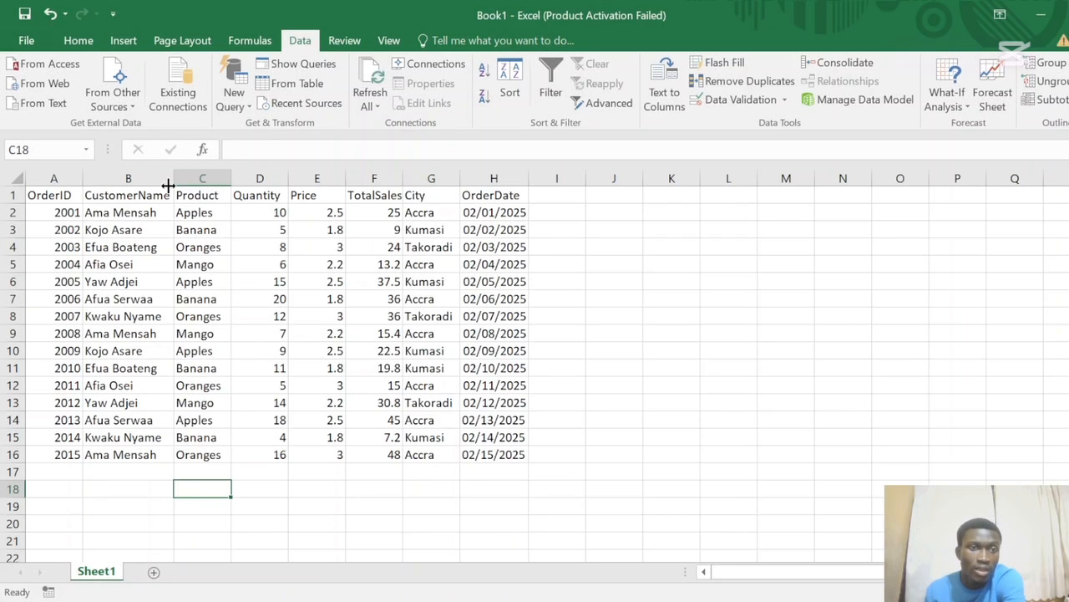
pyautogui.moveTo(174, 176); pyautogui.dragTo(184, 173)
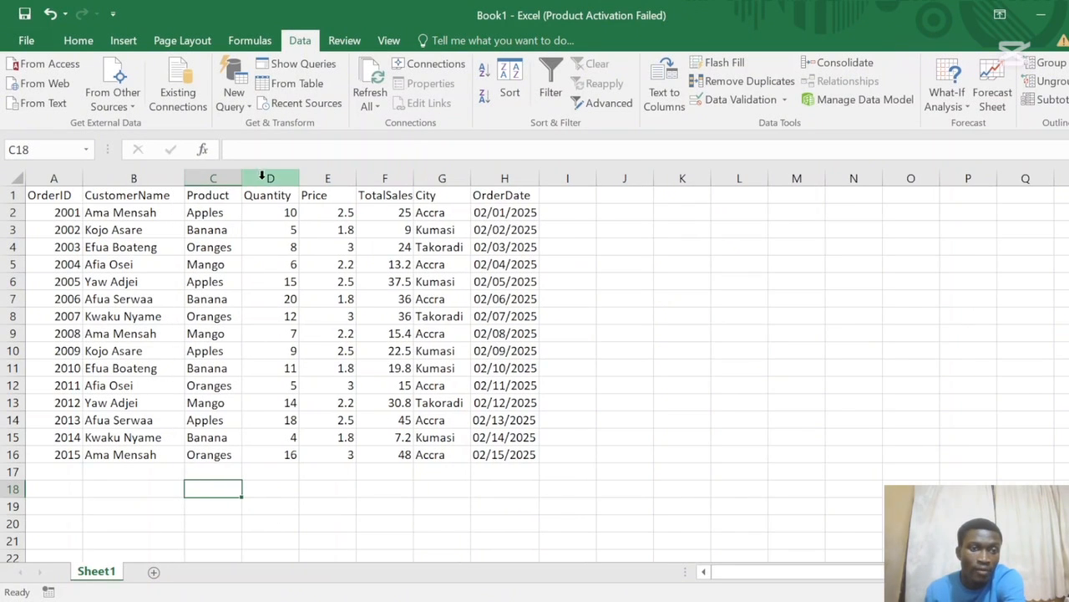
pyautogui.moveTo(253, 173); pyautogui.dragTo(315, 175)
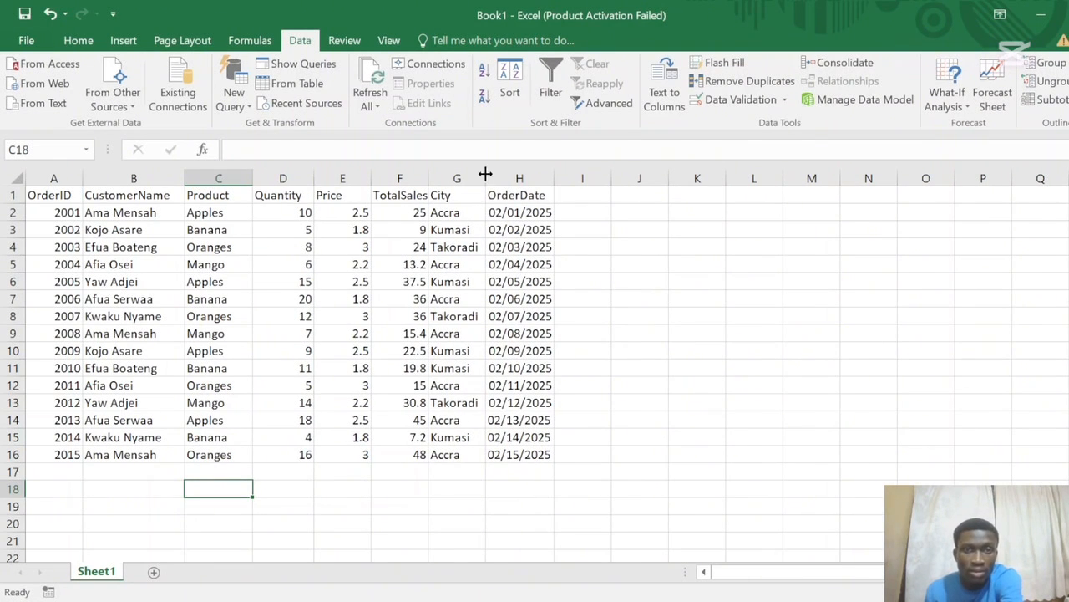
pyautogui.moveTo(486, 174); pyautogui.dragTo(491, 175)
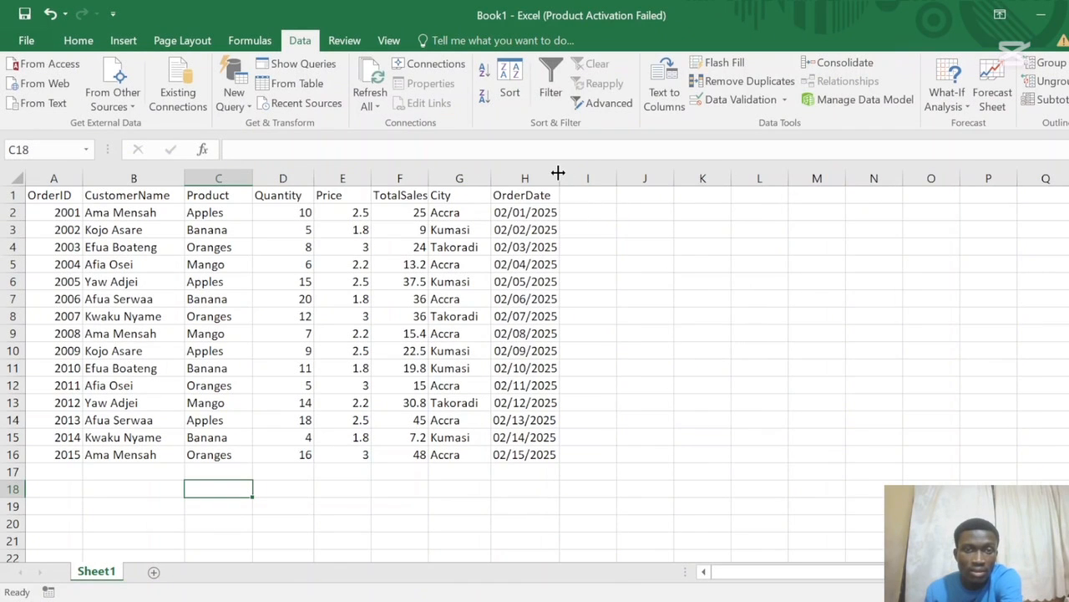
pyautogui.moveTo(560, 173); pyautogui.dragTo(569, 173)
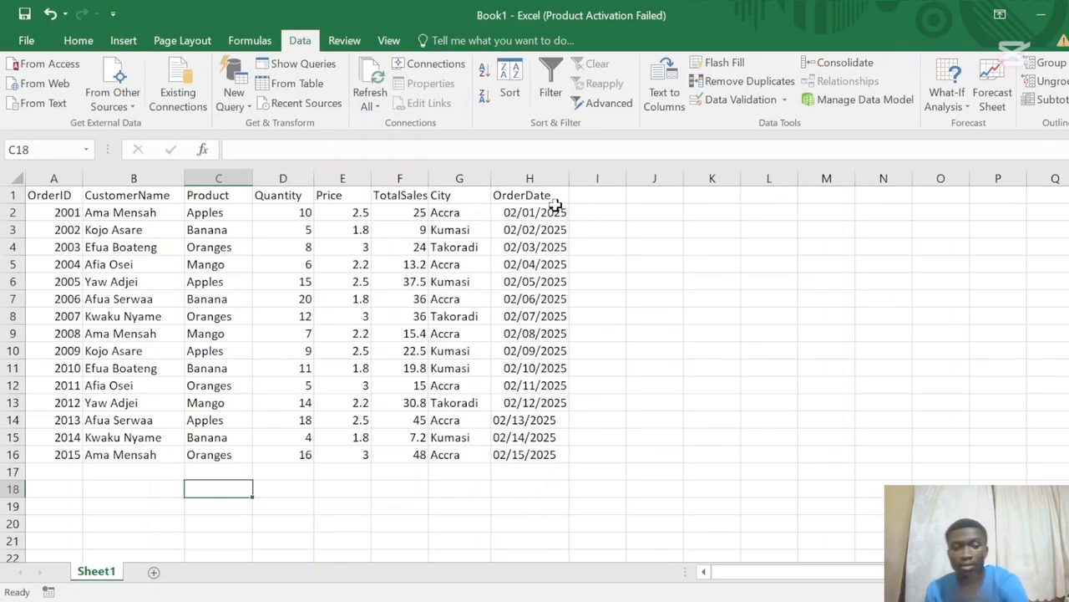
pyautogui.hotkey('ctrl', 'z')
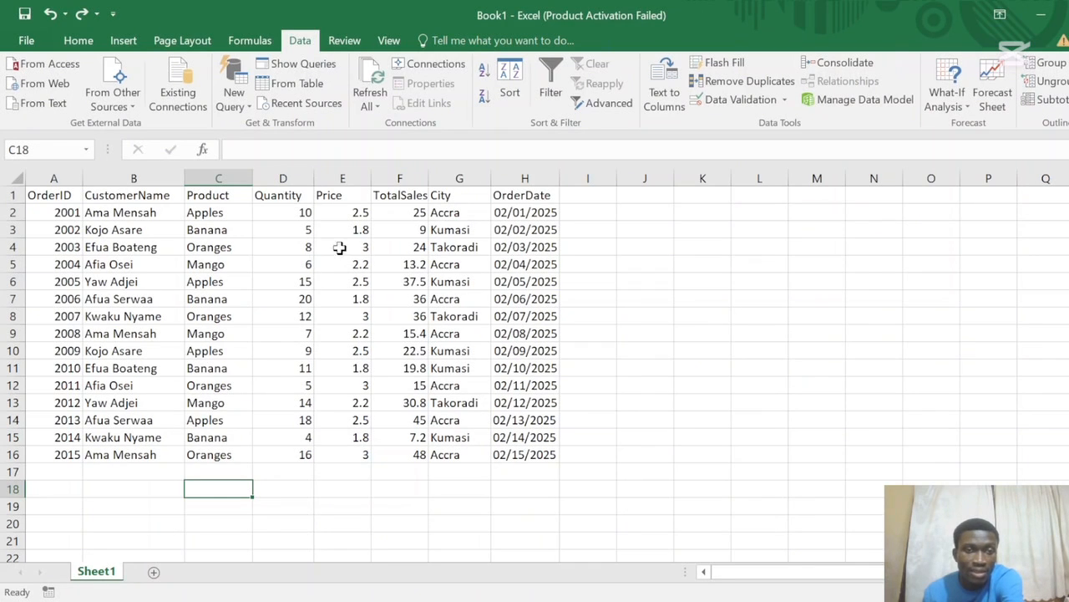
# Step: Apply a Greater Than conditional format to TotalSales cells F2:F16, highlighting values above 30 with a green fill
pyautogui.click(340, 216)
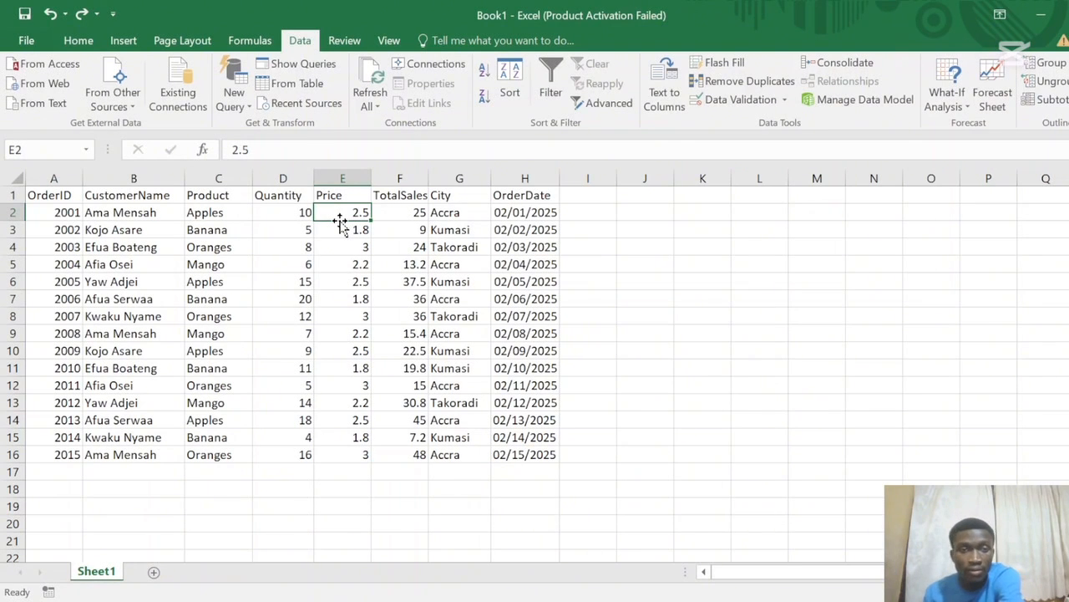
pyautogui.click(395, 214)
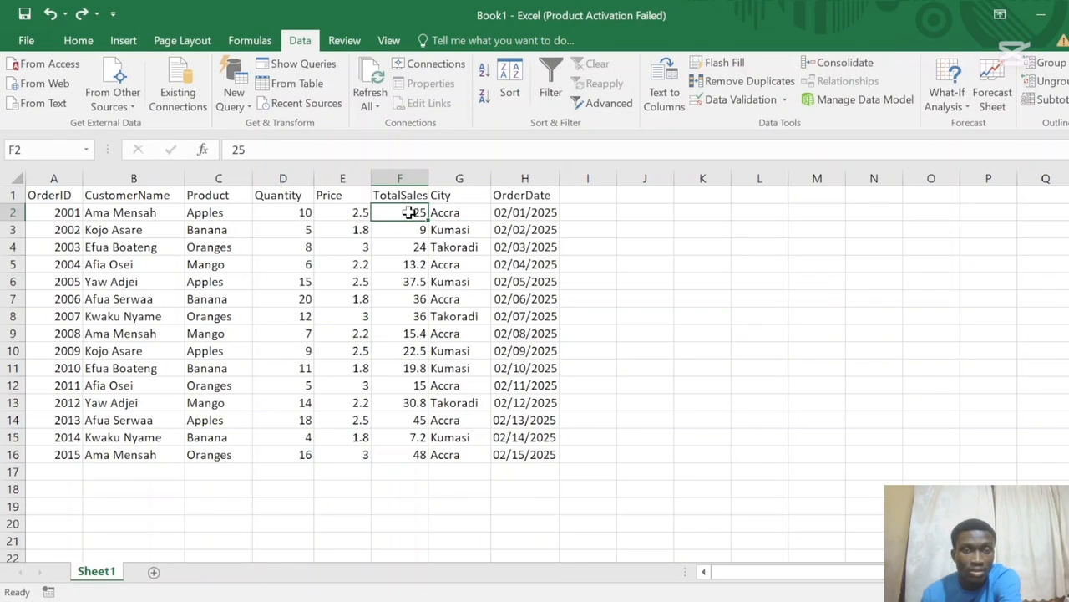
pyautogui.moveTo(410, 212); pyautogui.dragTo(424, 454)
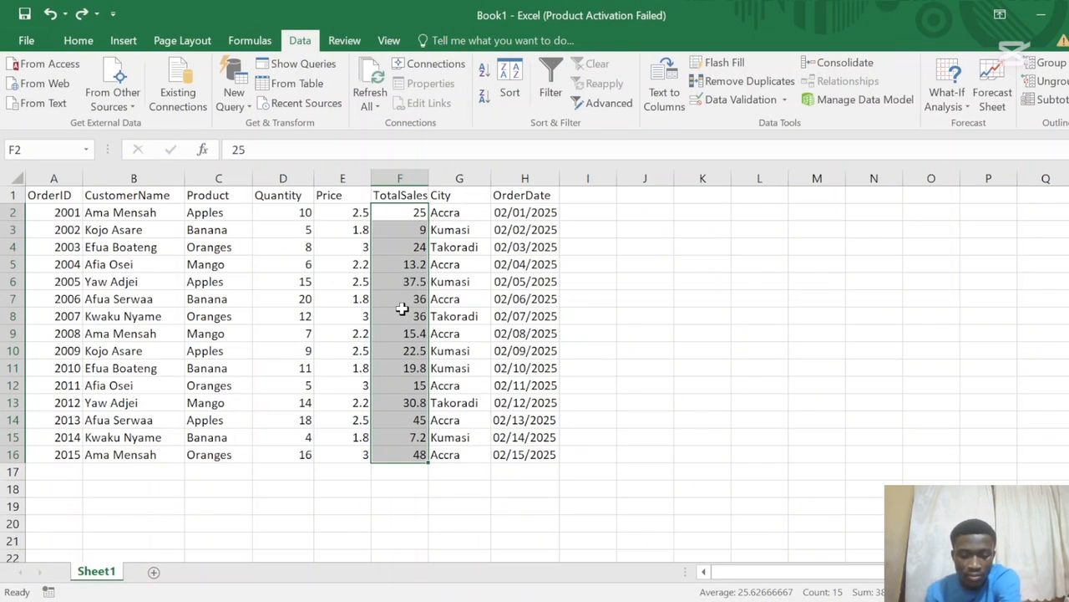
pyautogui.click(77, 40)
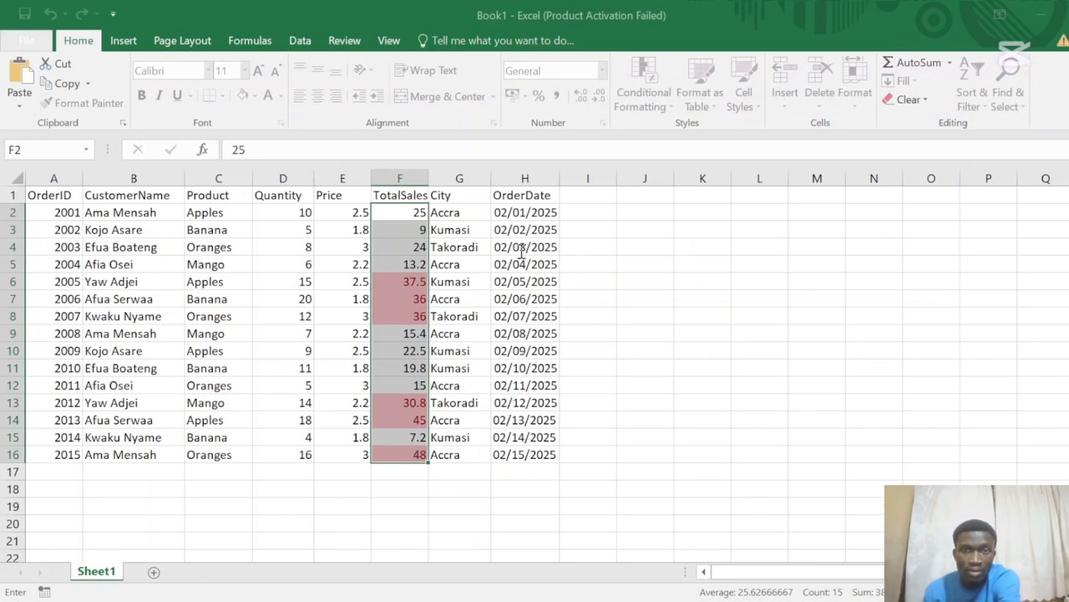
pyautogui.press('Return')
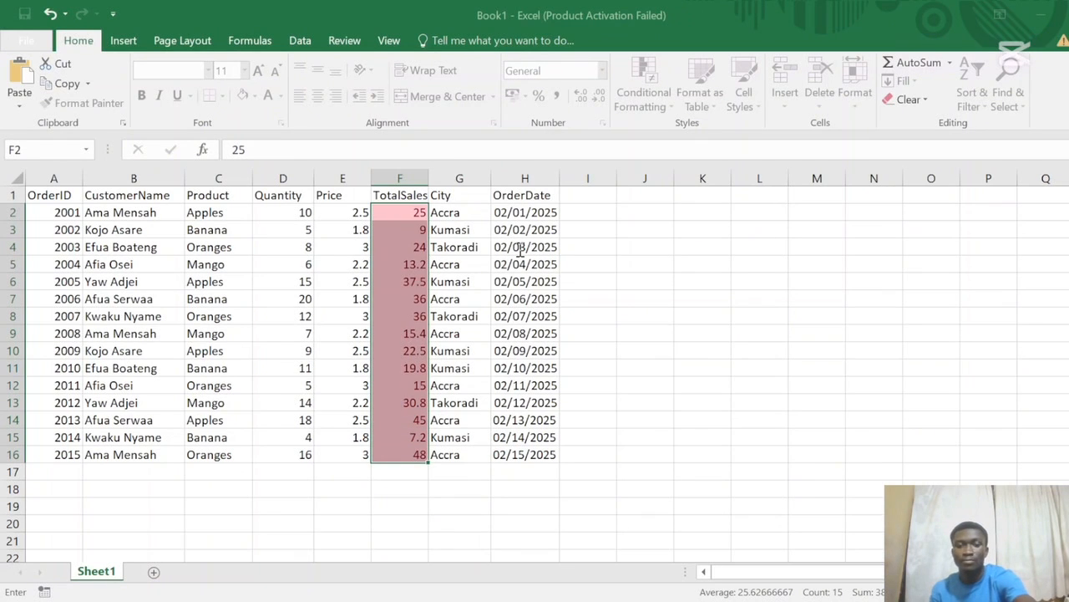
pyautogui.write('0')
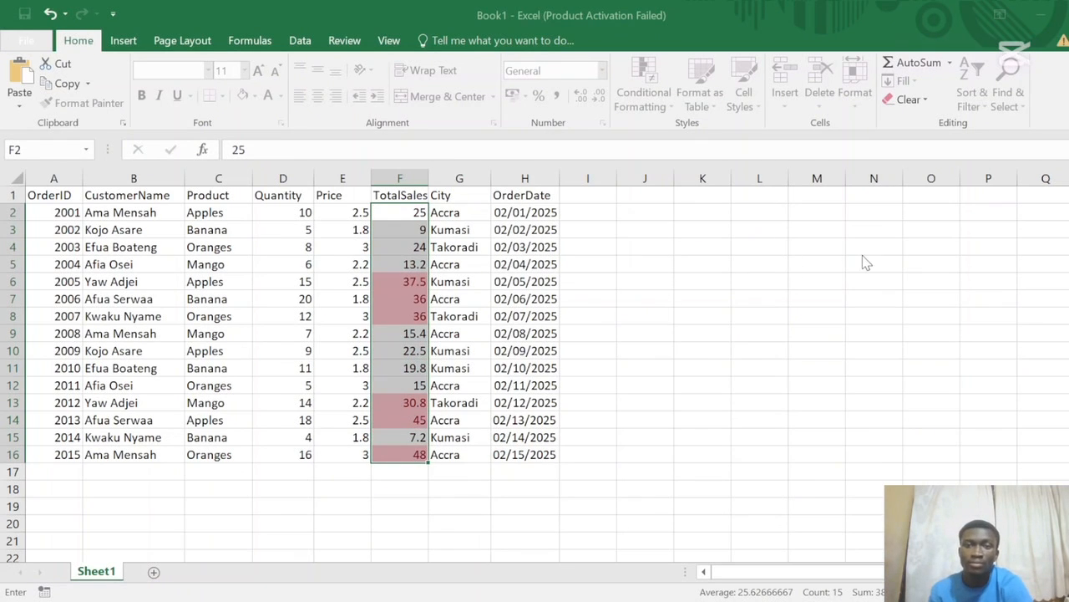
pyautogui.press('Return')
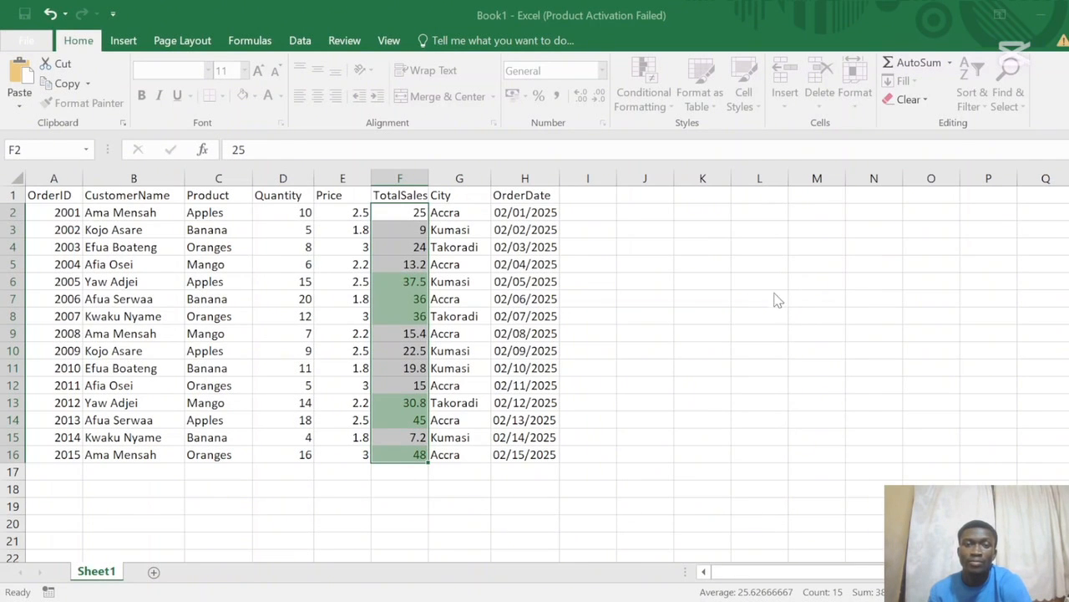
pyautogui.click(693, 261)
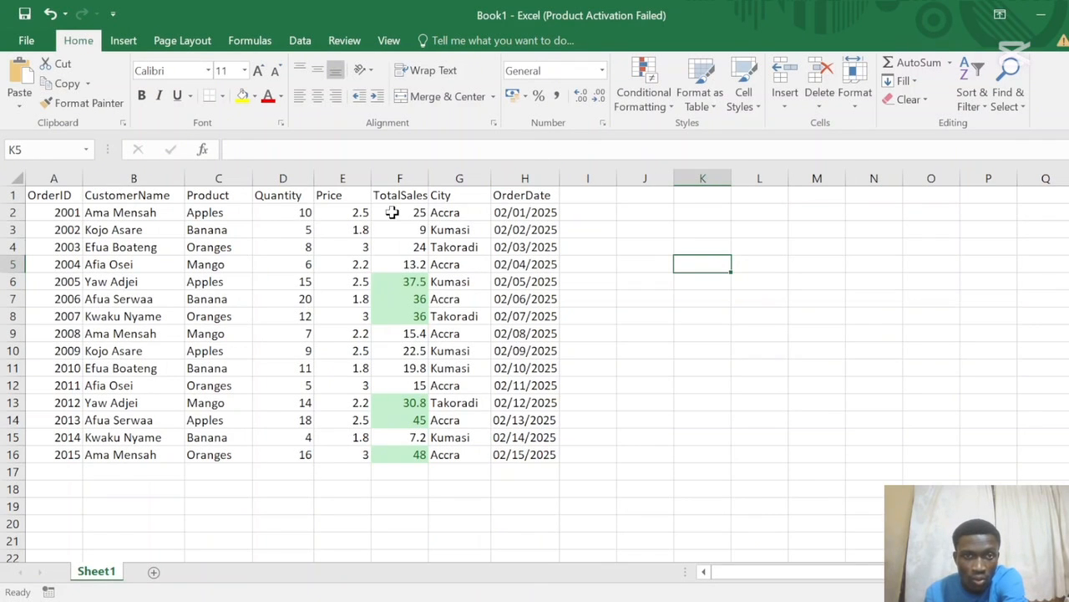
# Step: Add a Less Than conditional format to TotalSales cells F2:F16, highlighting values below 15 with a light red fill
pyautogui.moveTo(392, 213); pyautogui.dragTo(397, 443)
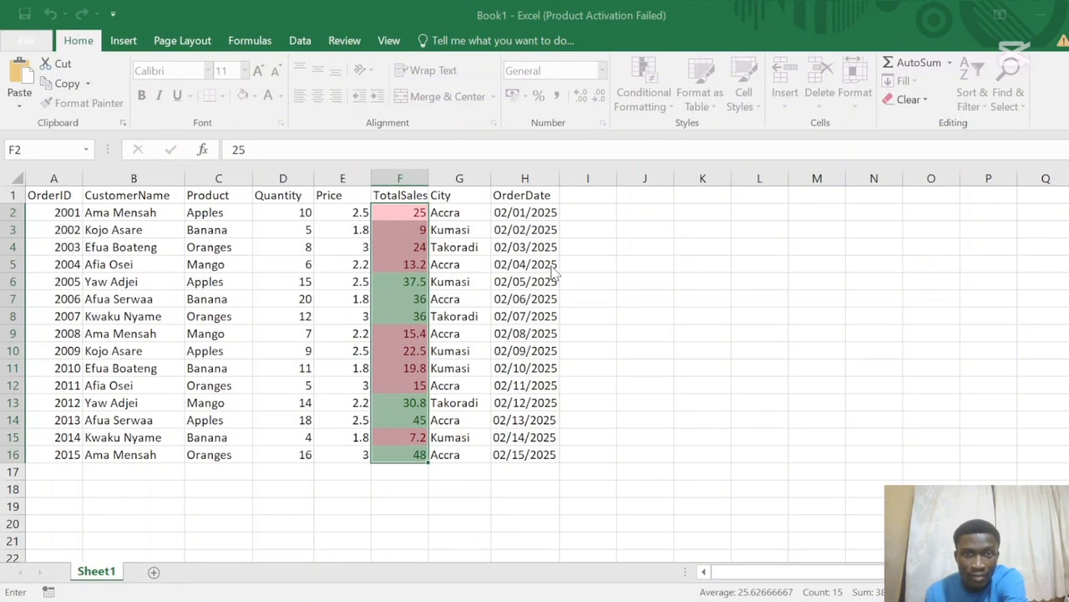
pyautogui.press('Return')
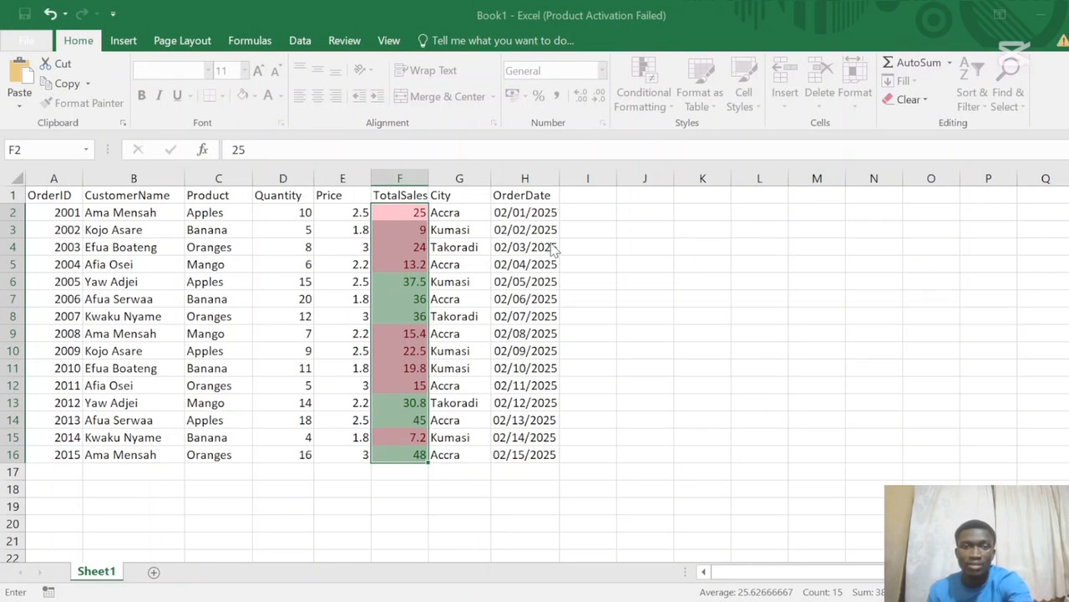
pyautogui.press('Down')
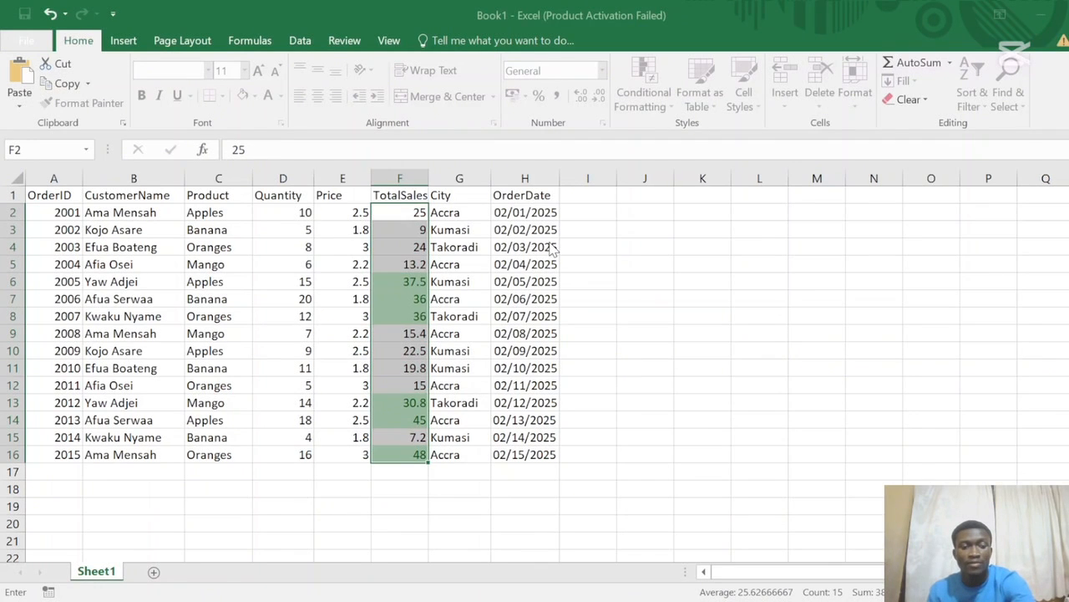
pyautogui.write('5')
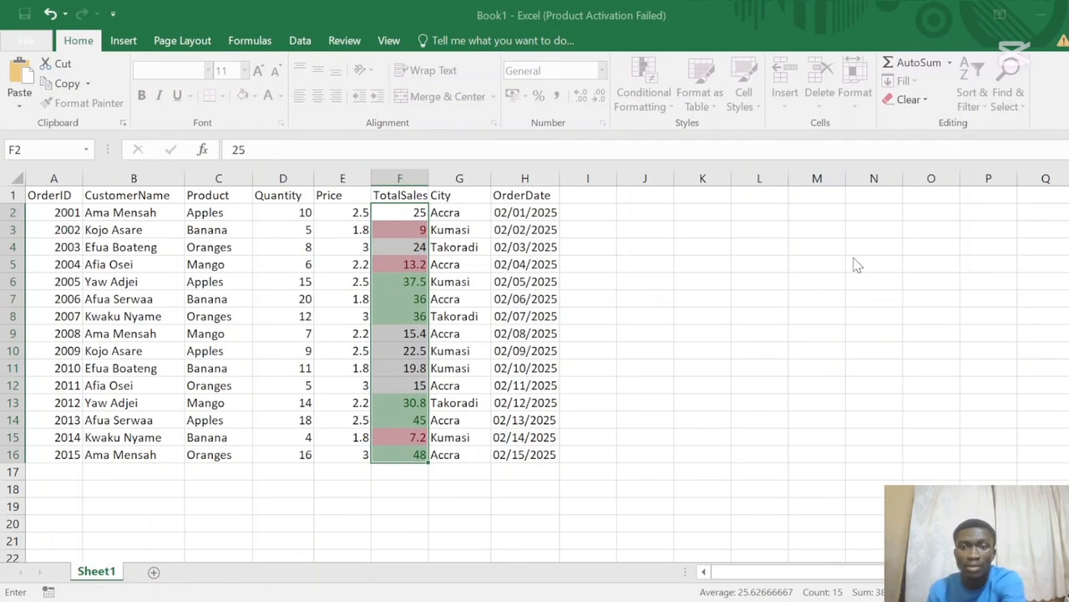
pyautogui.press('Return')
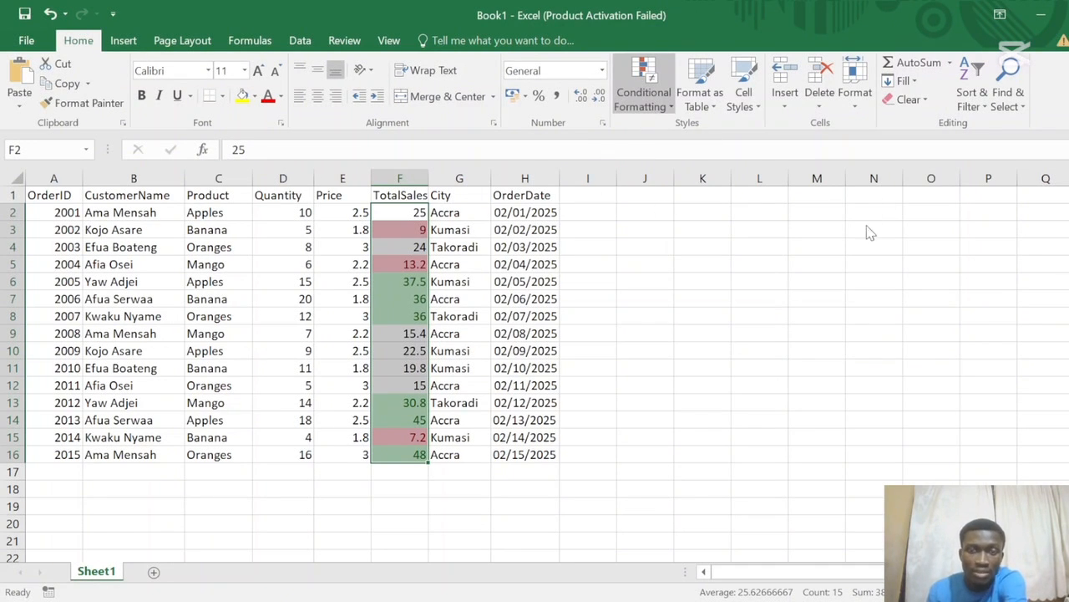
pyautogui.click(705, 296)
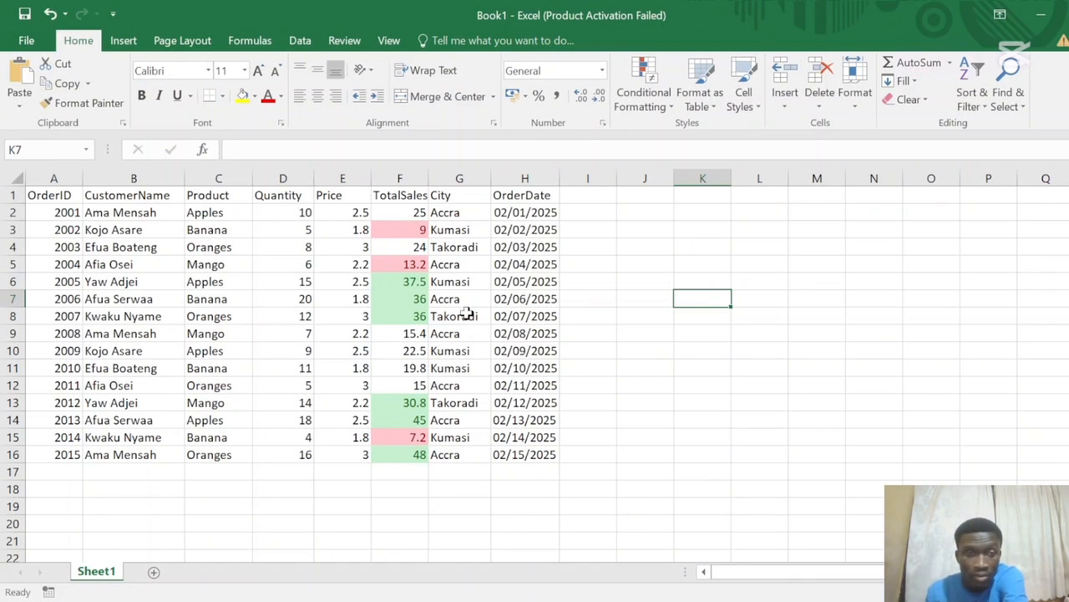
# Step: Undo both the green and the red conditional formatting on the TotalSales column
pyautogui.hotkey('ctrl', 'z')
pyautogui.hotkey('ctrl', 'z')
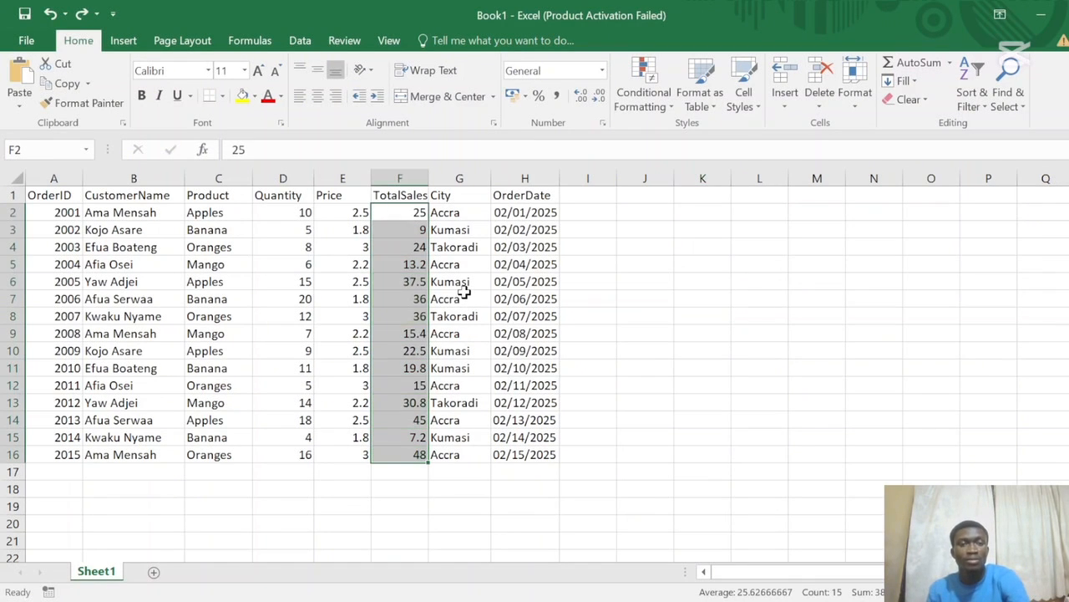
pyautogui.click(647, 258)
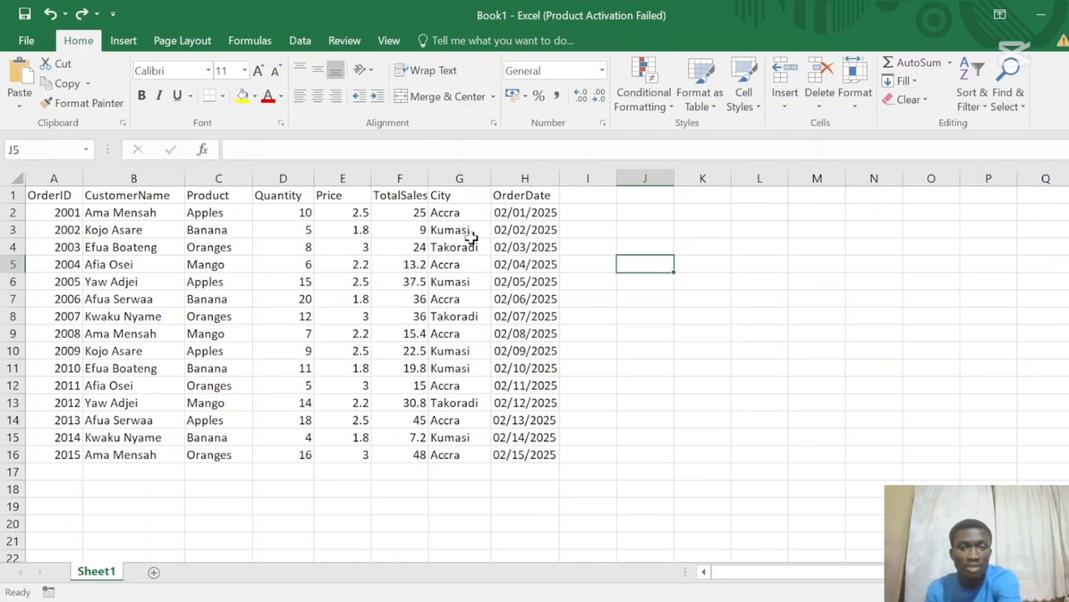
# Step: Try conditional formatting on cell F2 alone and filling it down the TotalSales column, and undo the fill
pyautogui.click(406, 212)
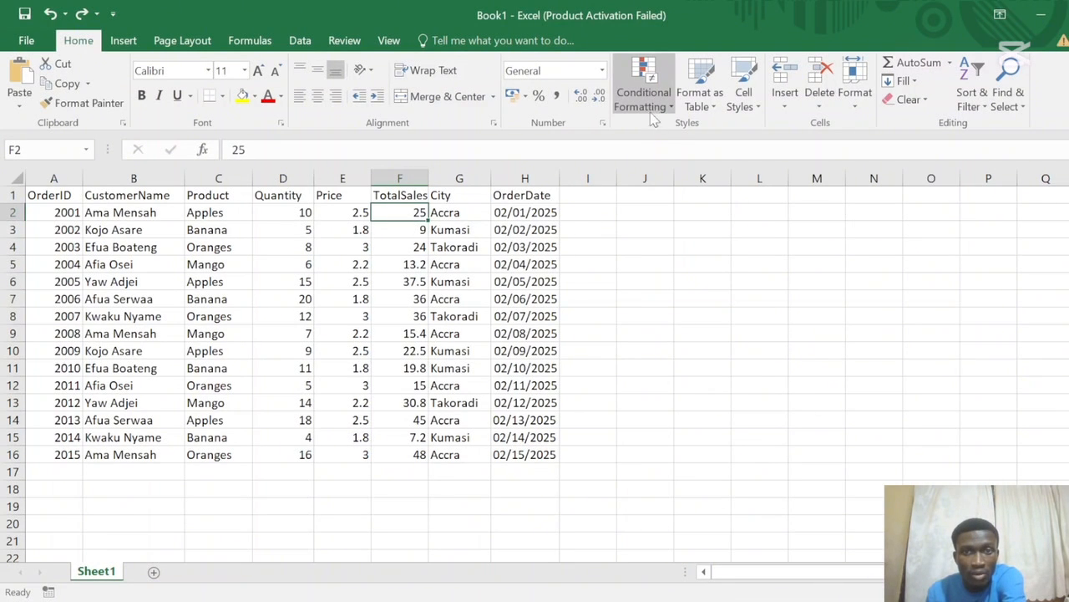
pyautogui.press('F2')
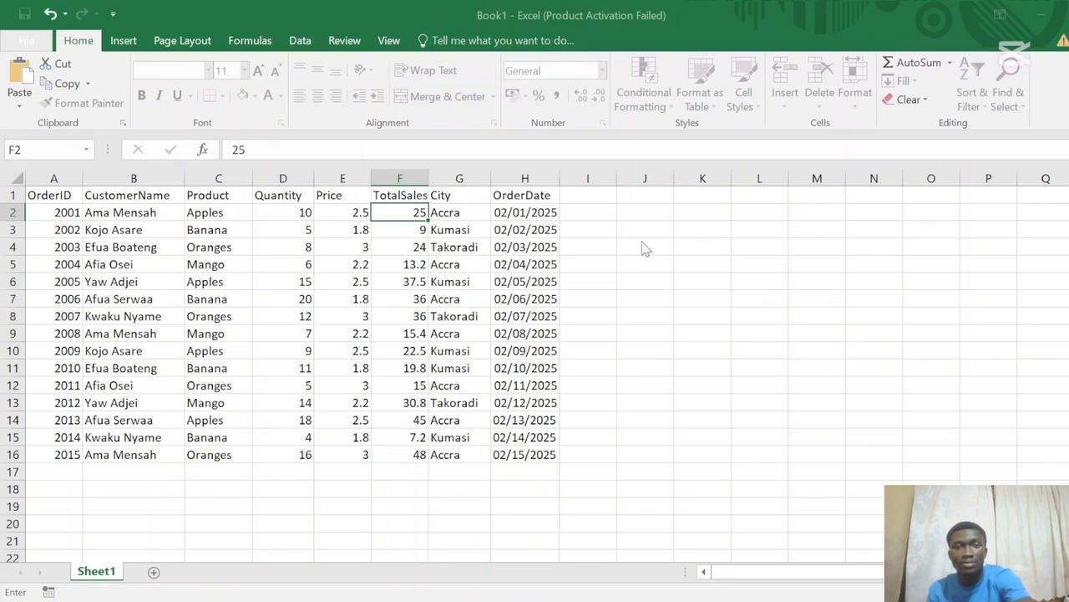
pyautogui.press('Escape')
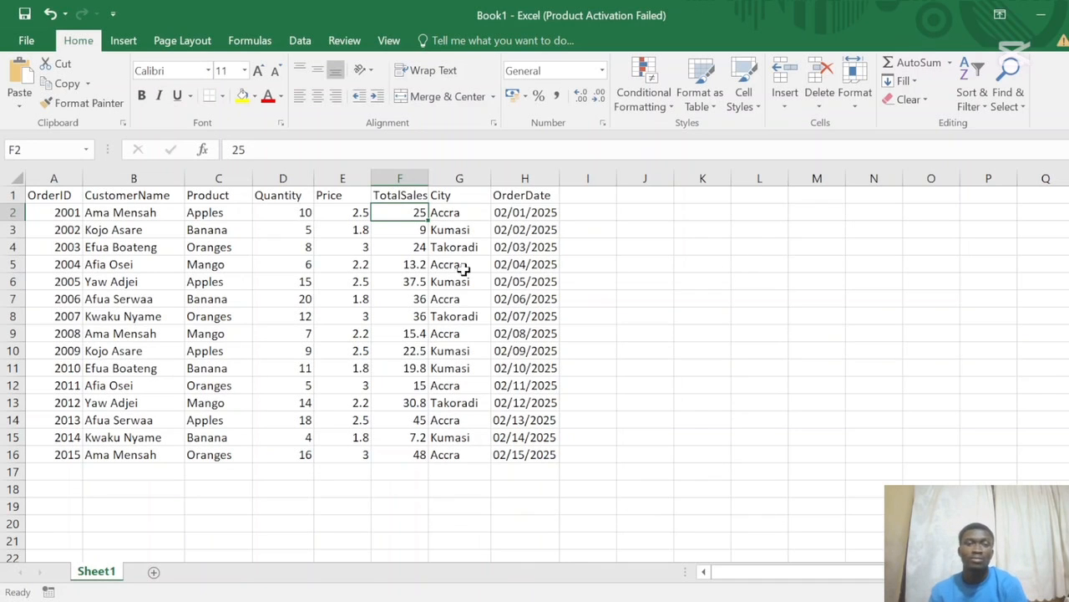
pyautogui.doubleClick(427, 218)
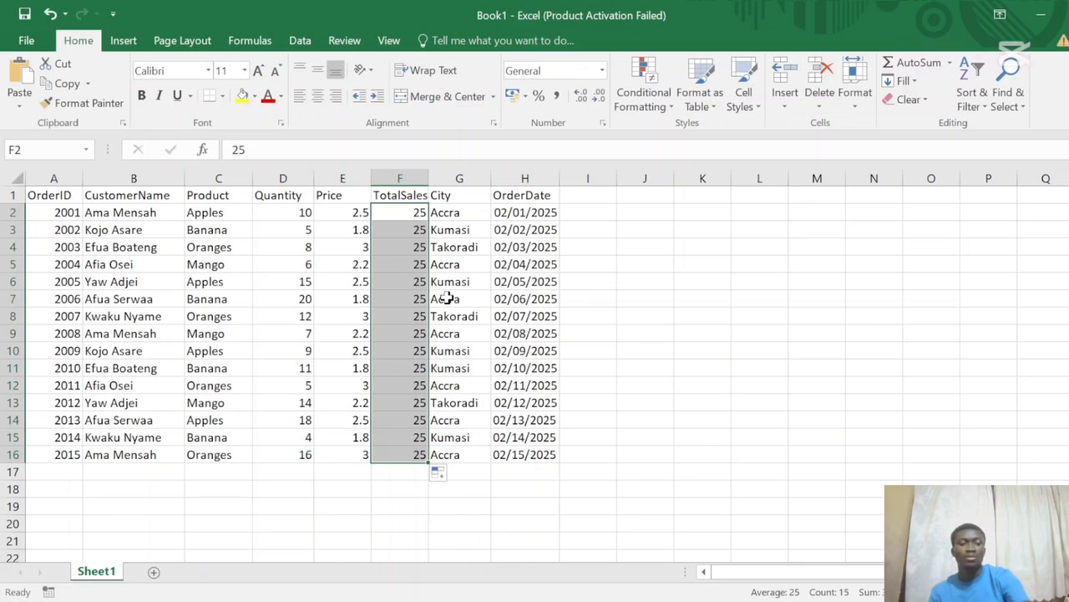
pyautogui.hotkey('ctrl', 'z')
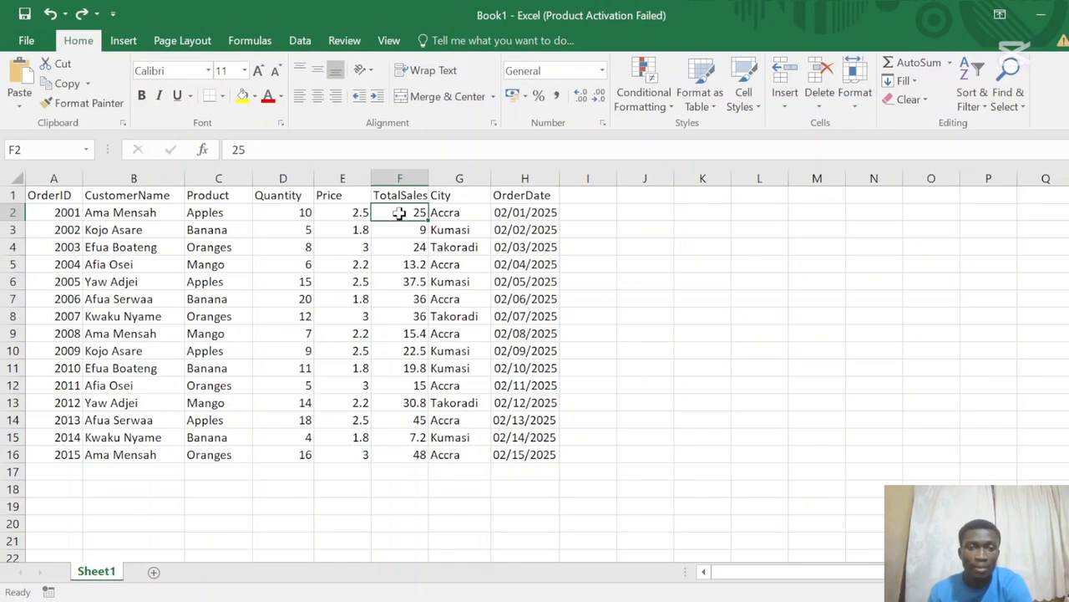
pyautogui.moveTo(404, 216); pyautogui.dragTo(409, 448)
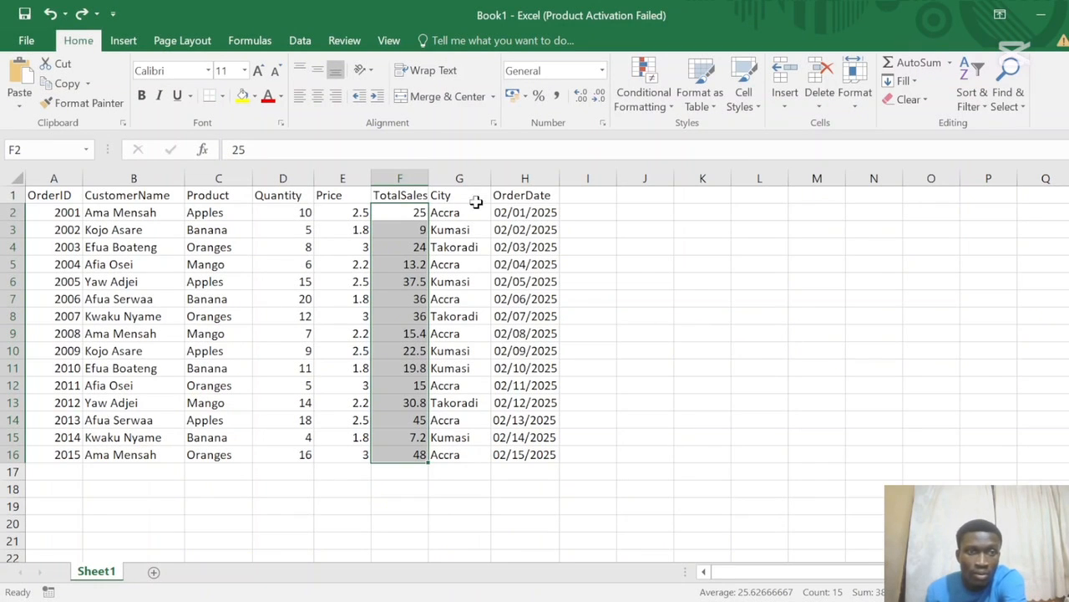
pyautogui.click(702, 261)
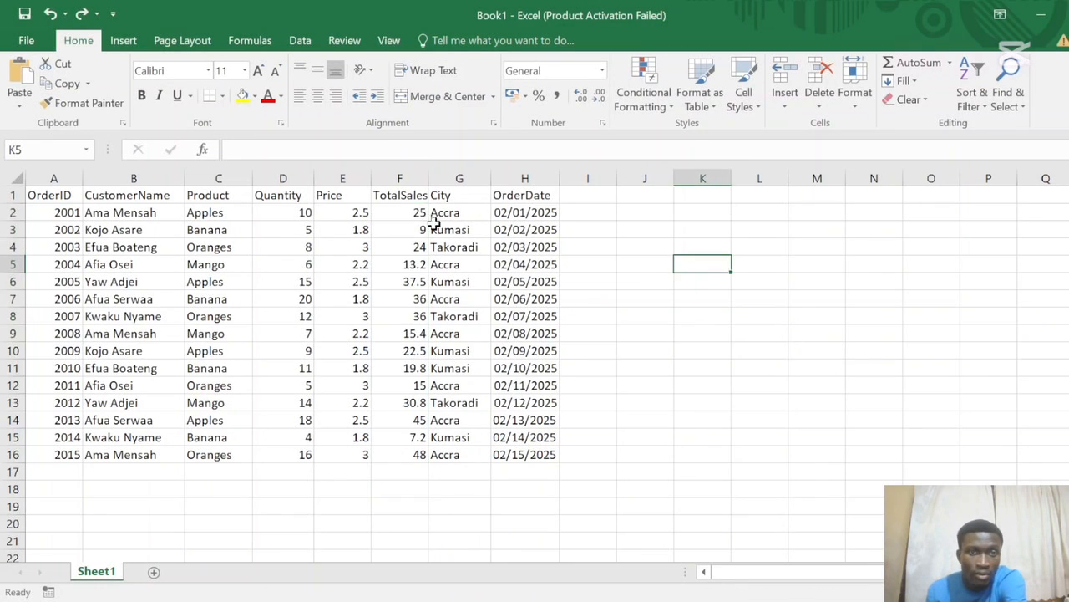
# Step: Apply a Greater Than conditional format to TotalSales cells F2:F16, highlighting the high values with a green fill
pyautogui.moveTo(418, 213); pyautogui.dragTo(415, 454)
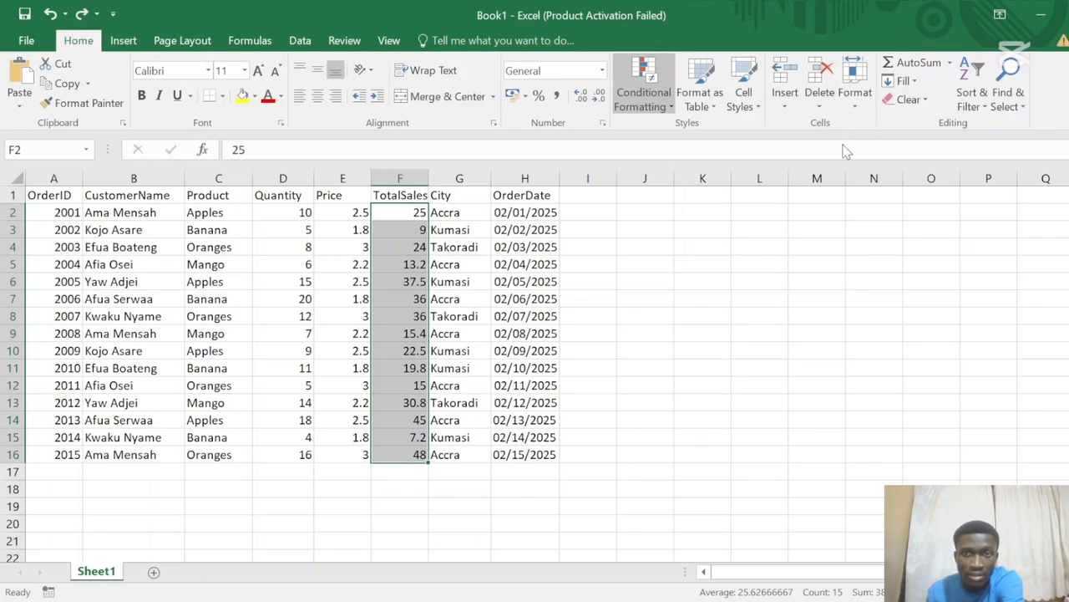
pyautogui.hotkey('alt', 'h')
pyautogui.press('l')
pyautogui.press('h')
pyautogui.press('g')
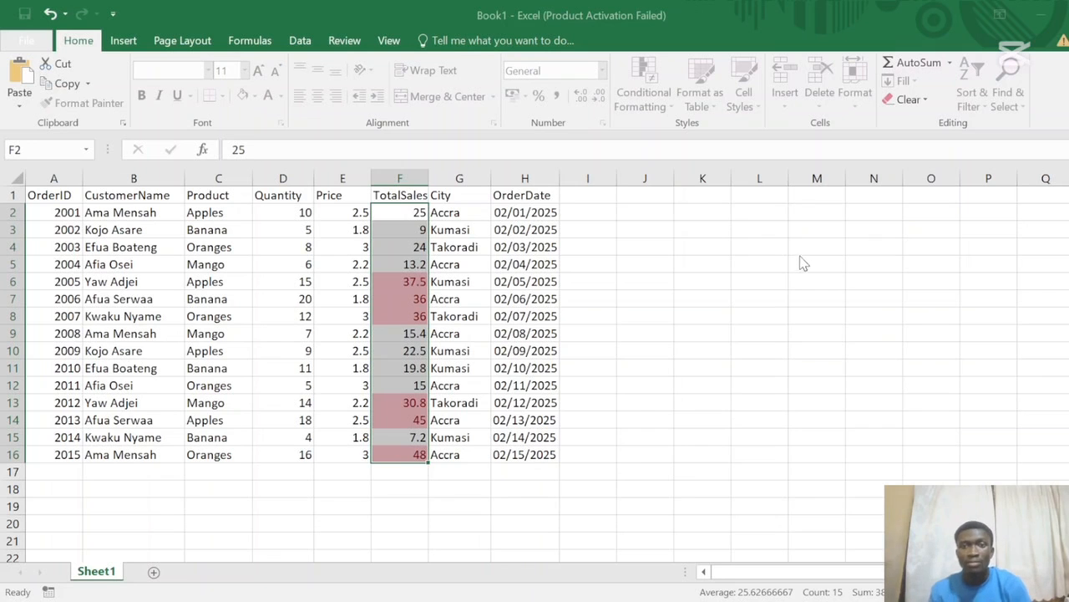
pyautogui.press('Escape')
pyautogui.press('Return')
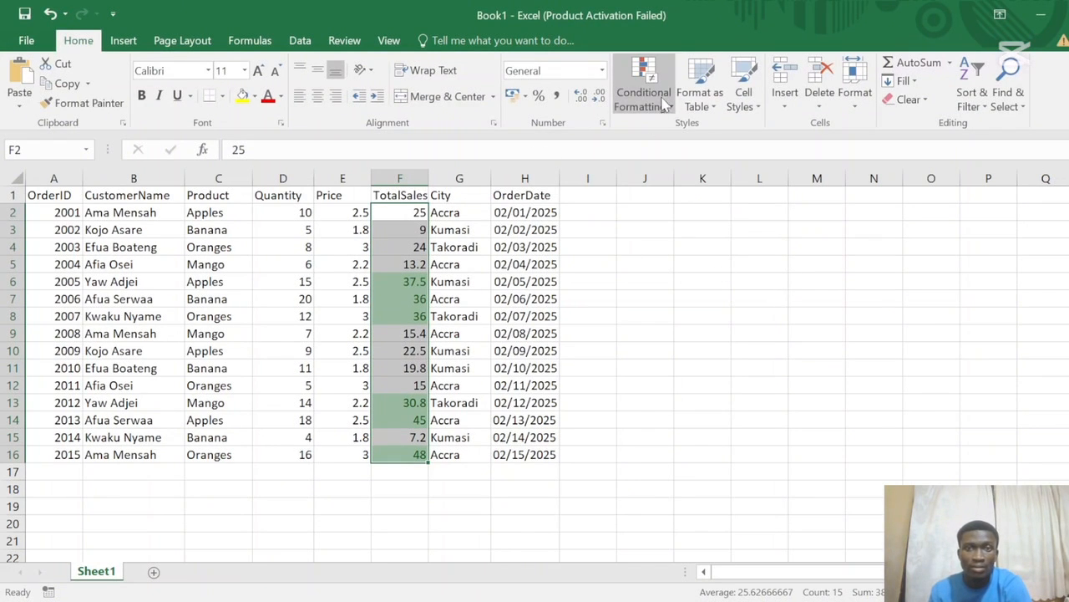
# Step: Add a Less Than rule for values below 15 to cells F2:F16, using a light red fill
pyautogui.hotkey('alt', 'h')
pyautogui.press('l')
pyautogui.press('h')
pyautogui.press('l')
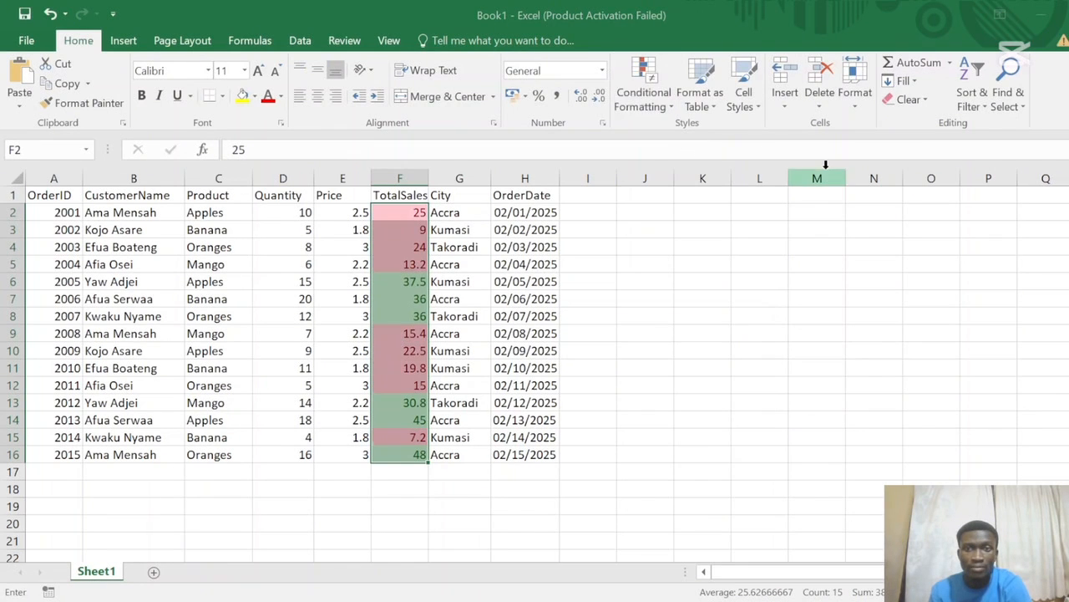
pyautogui.write('15')
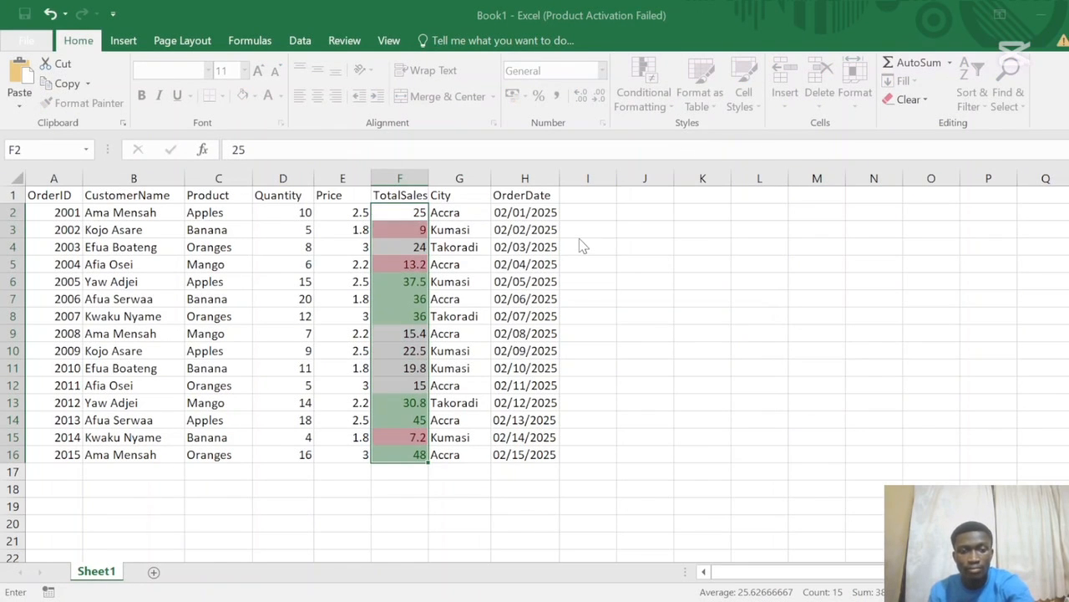
pyautogui.press('Return')
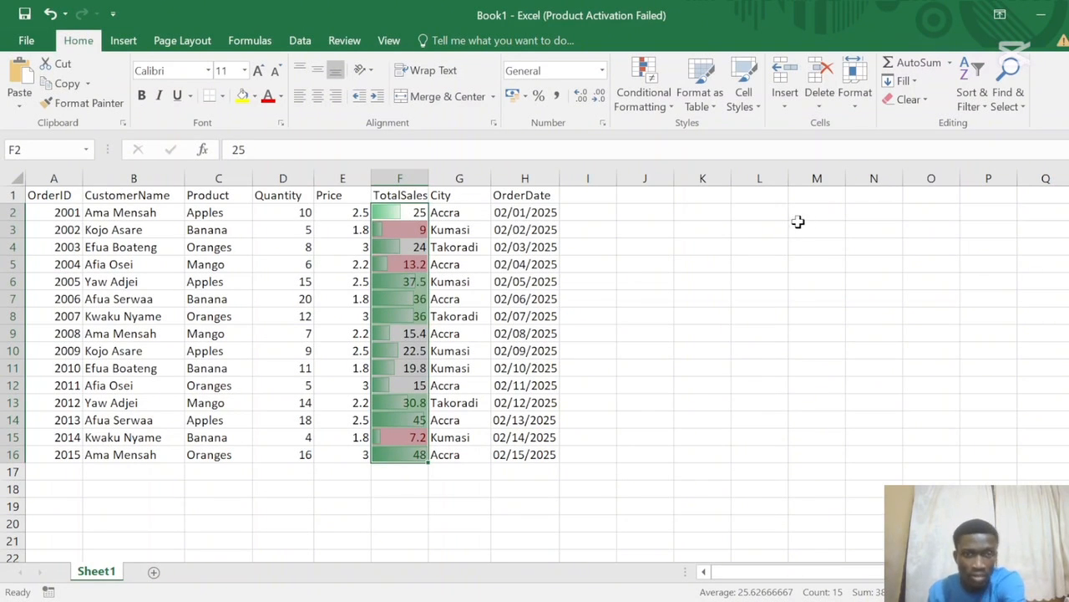
# Step: Set TotalSales cell F2 to 56 to test the data bars, and undo the change
pyautogui.click(421, 211)
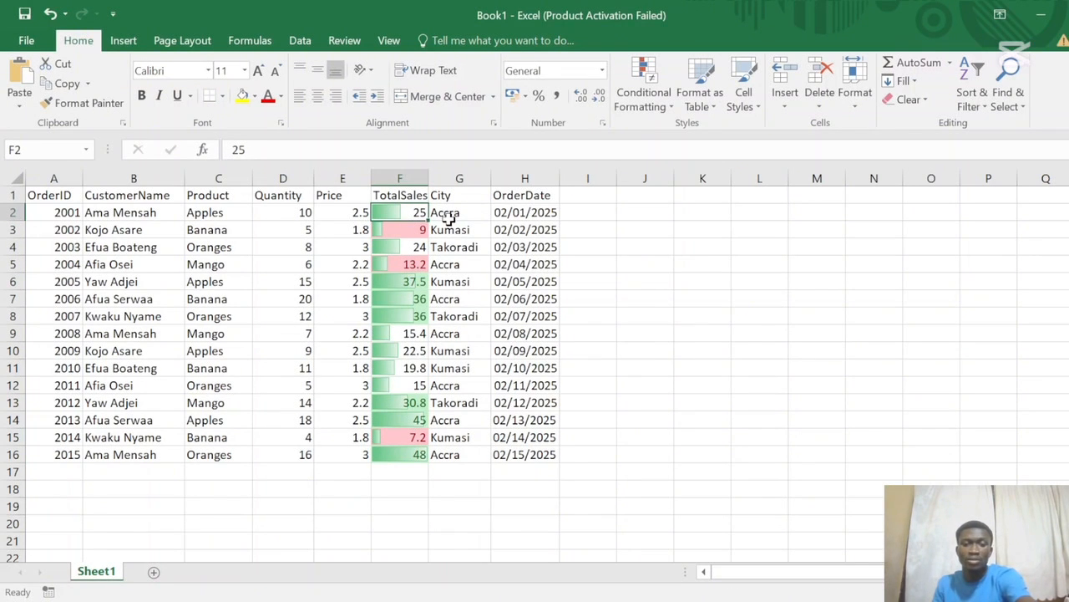
pyautogui.write('56')
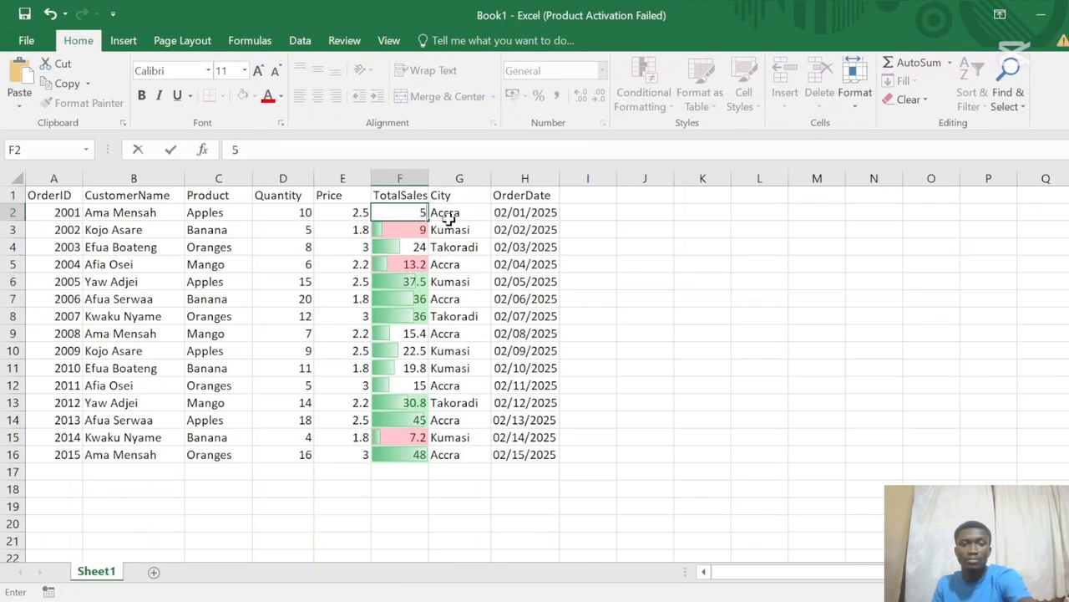
pyautogui.press('Return')
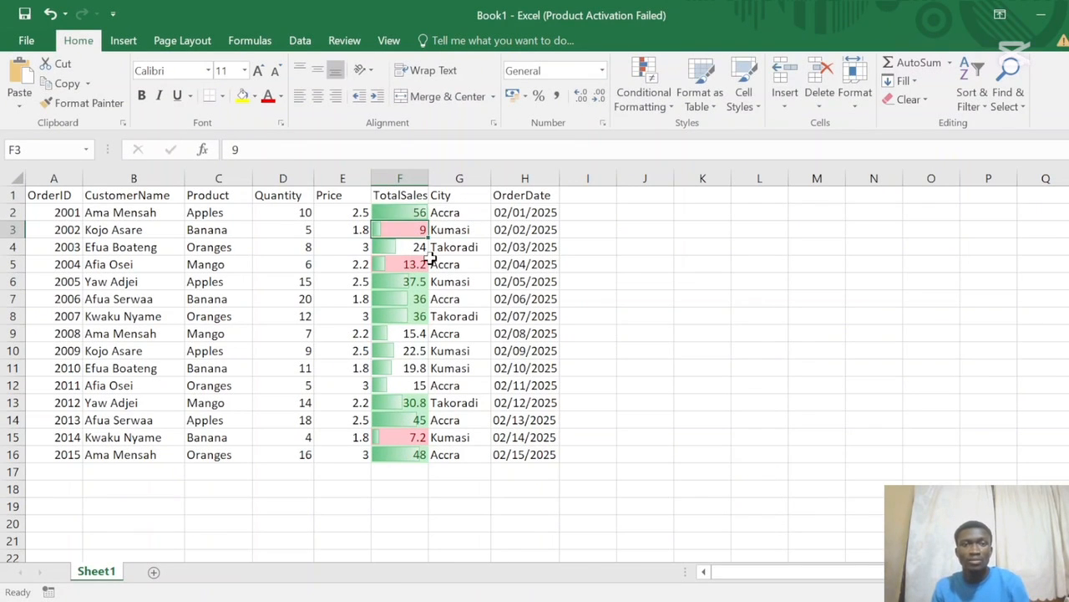
pyautogui.hotkey('ctrl', 'z')
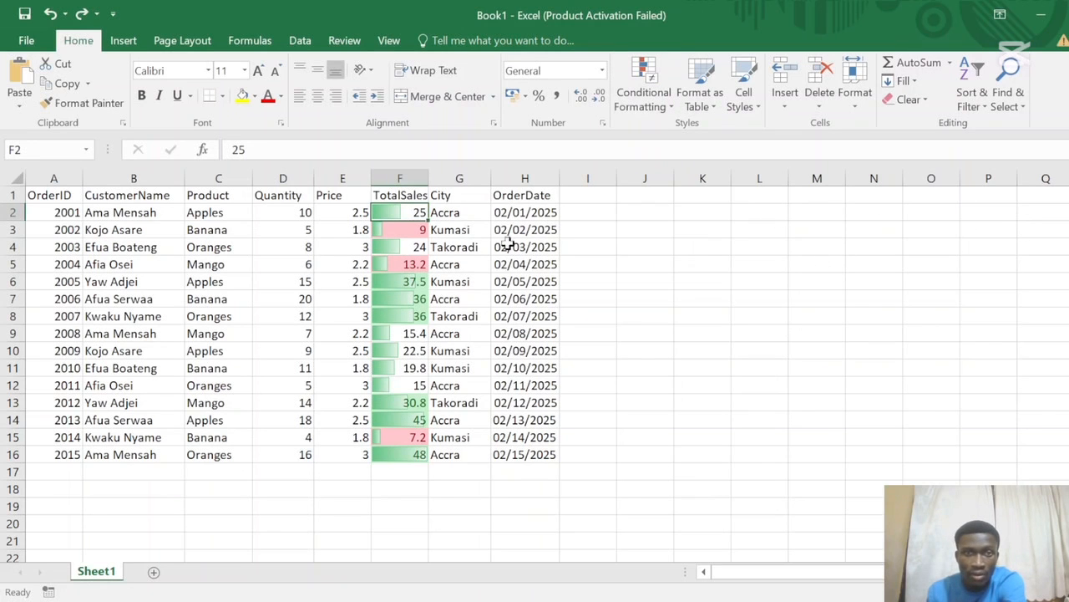
# Step: Apply a green-yellow-red color scale and a traffic-light icon set to F2:F16, and adjust the icon thresholds
pyautogui.moveTo(382, 209); pyautogui.dragTo(410, 454)
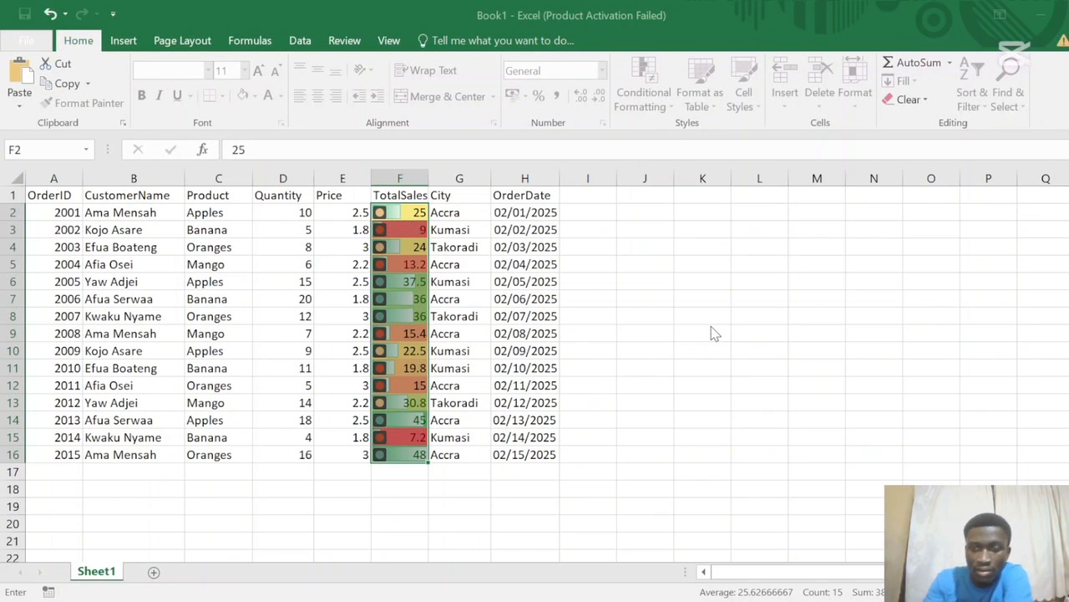
pyautogui.press('Escape')
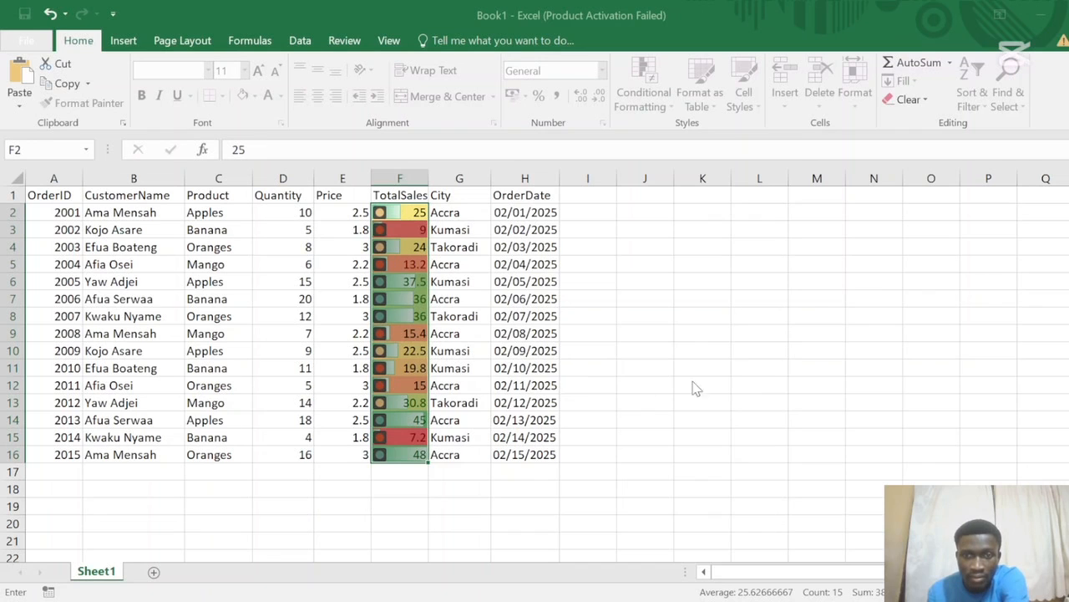
pyautogui.press('Escape')
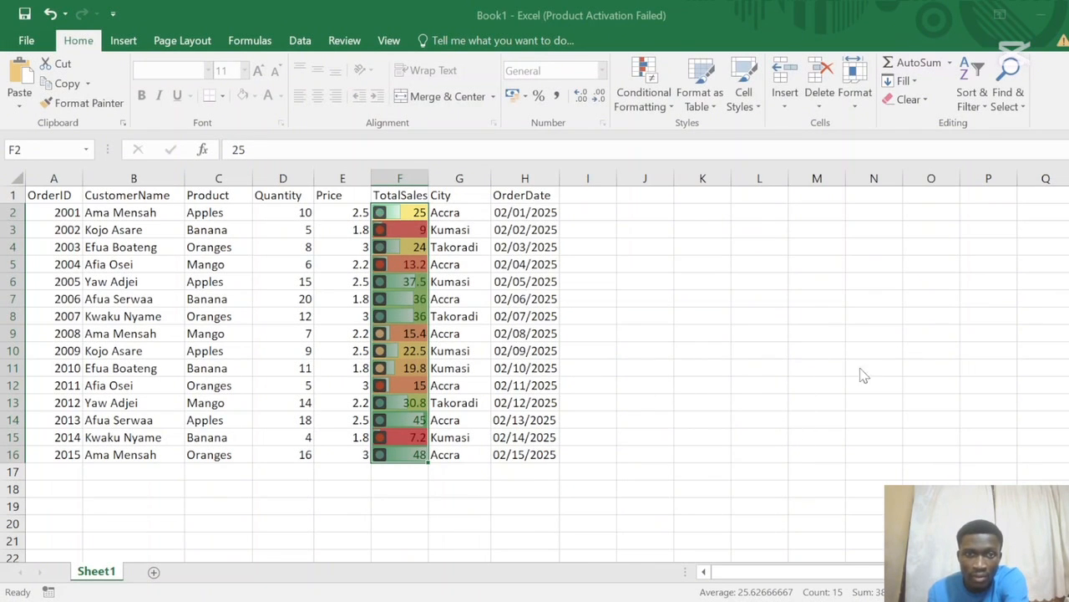
pyautogui.click(699, 266)
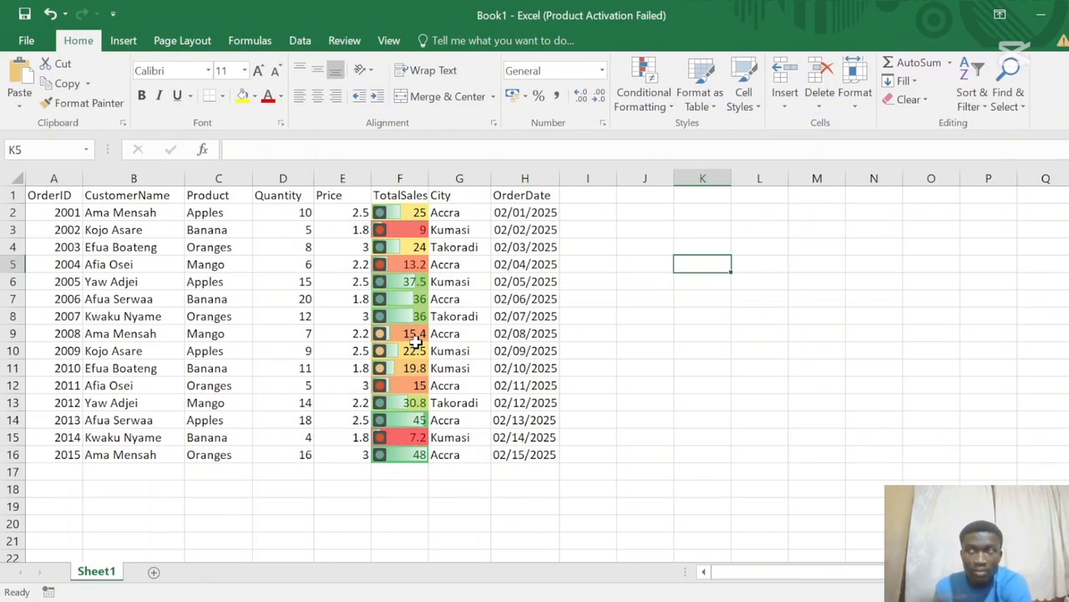
# Step: Edit the traffic-light icon rule on F2:F16 so that only the highest TotalSales values get a green light
pyautogui.moveTo(378, 214); pyautogui.dragTo(406, 458)
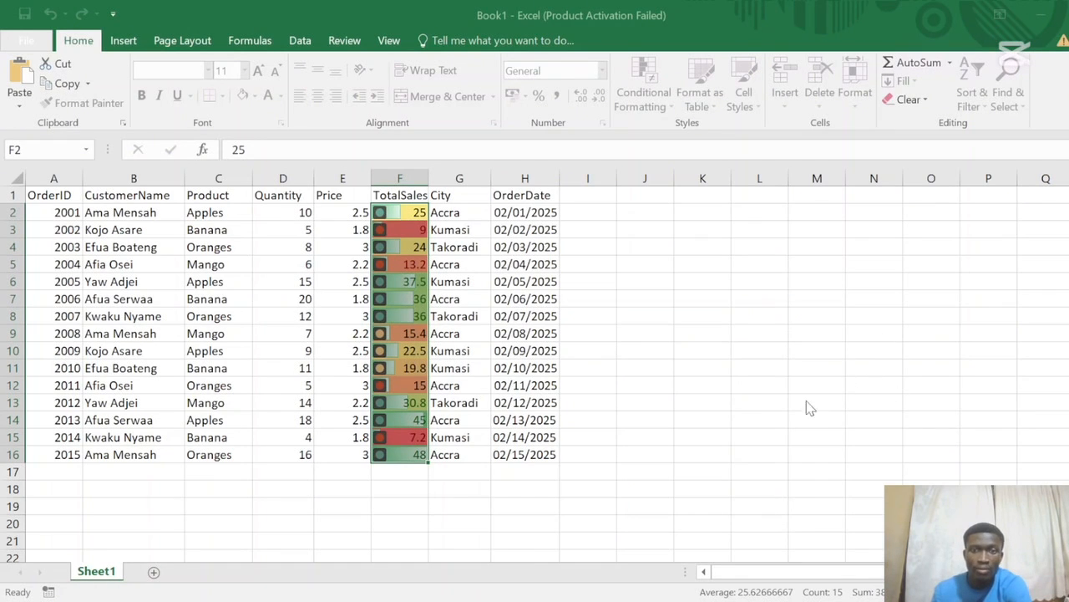
pyautogui.write('=')
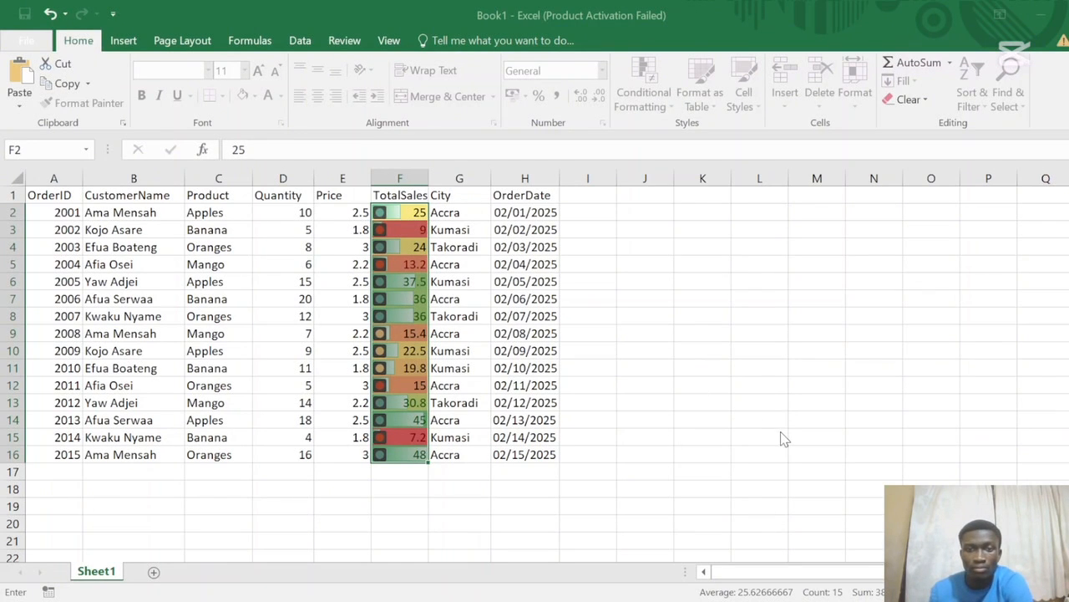
pyautogui.press('Escape')
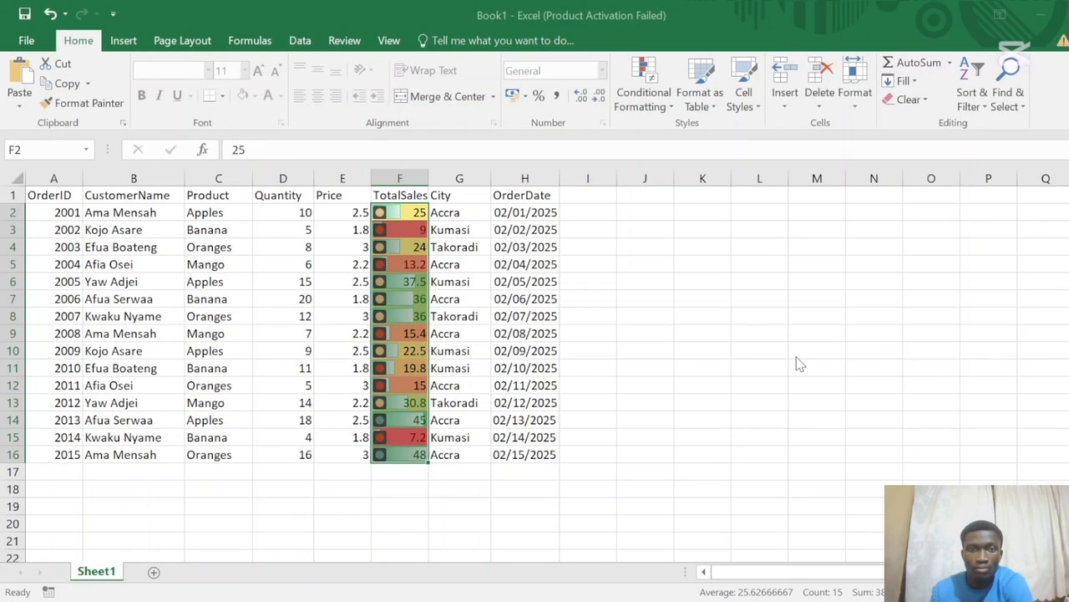
pyautogui.click(620, 350)
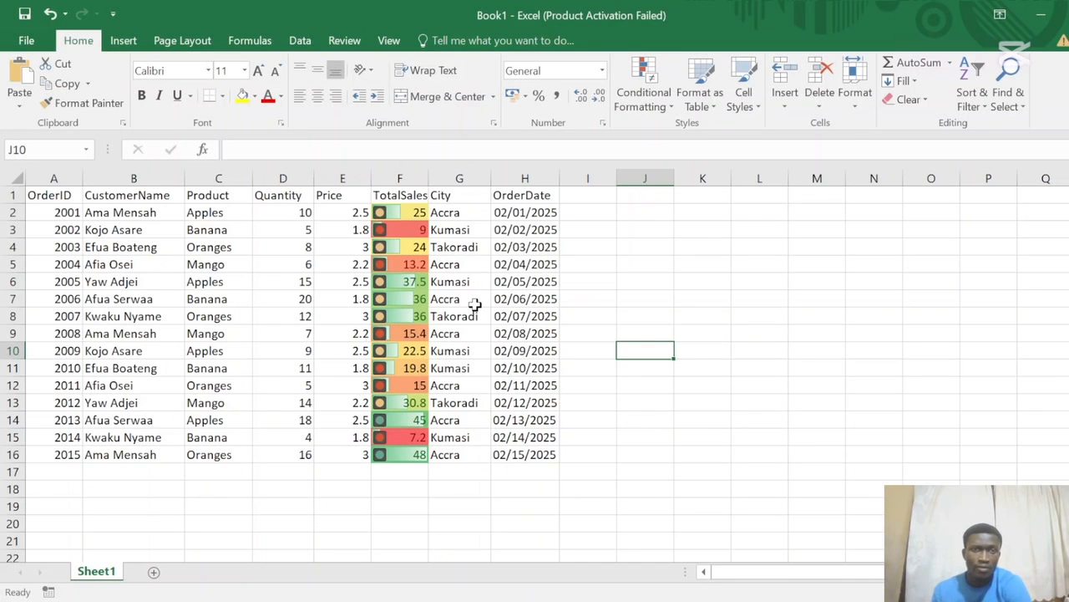
# Step: Undo all the conditional formatting on the TotalSales column
pyautogui.hotkey('ctrl', 'z')
pyautogui.hotkey('ctrl', 'z')
pyautogui.hotkey('ctrl', 'z')
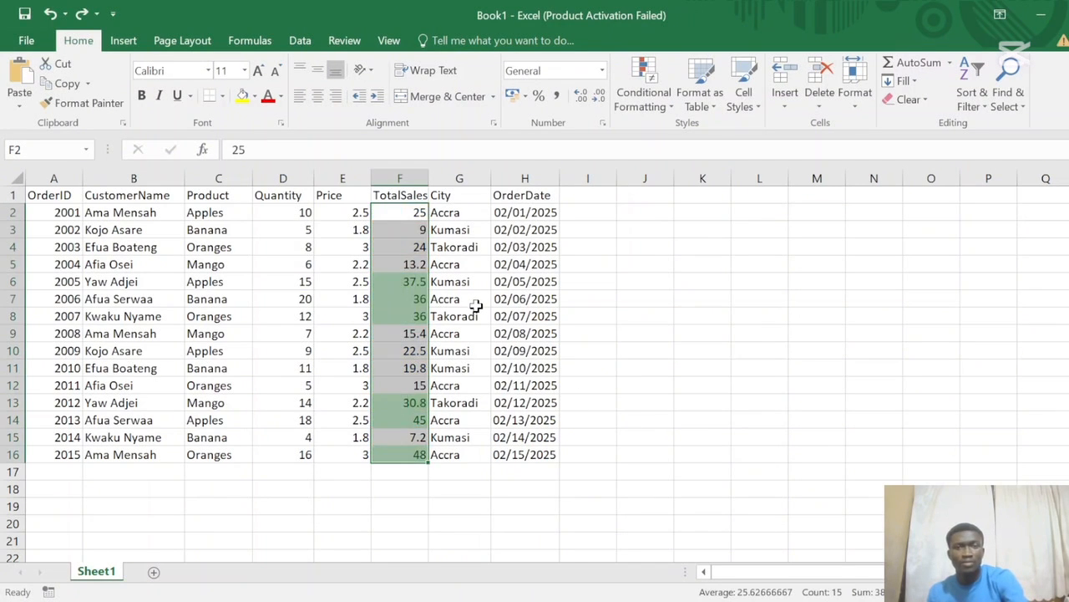
pyautogui.click(706, 264)
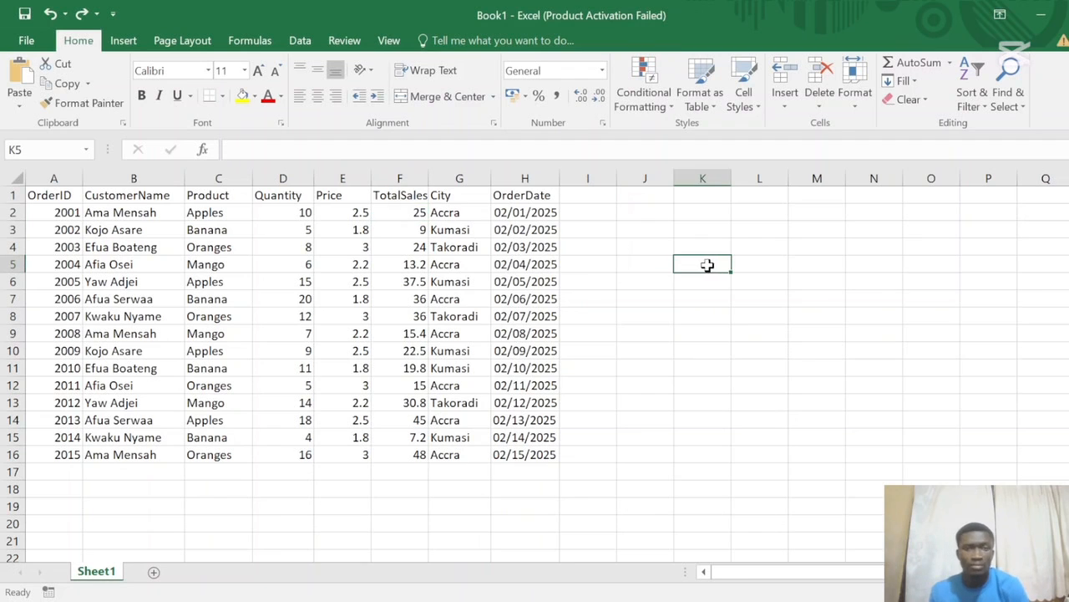
# Step: Highlight the five highest TotalSales values in F2:F16 with a green fill and the five lowest with light red
pyautogui.click(405, 209)
pyautogui.moveTo(405, 209); pyautogui.dragTo(410, 455)
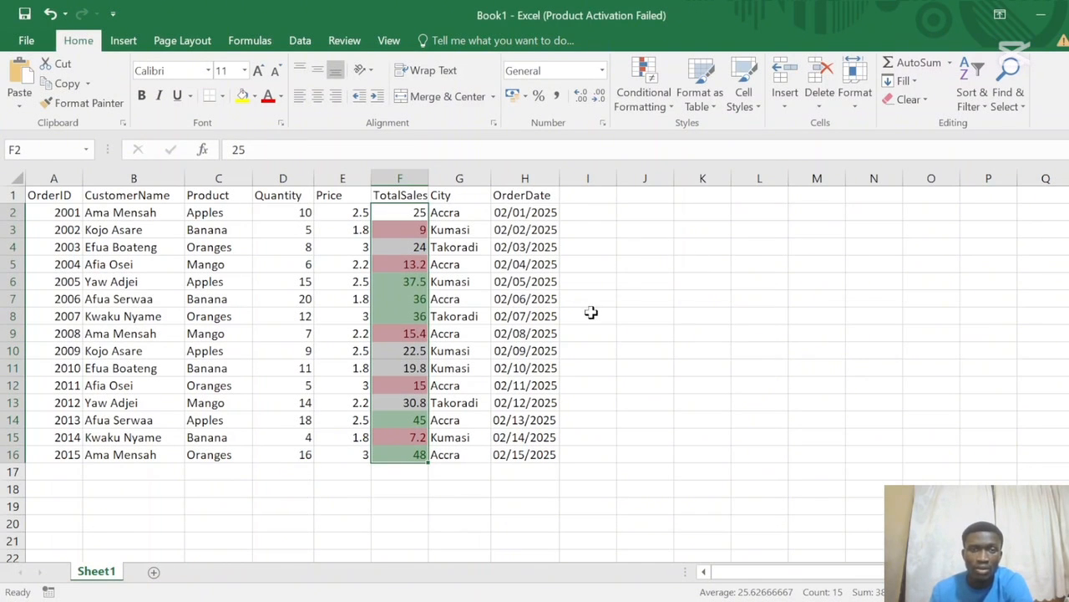
pyautogui.click(750, 306)
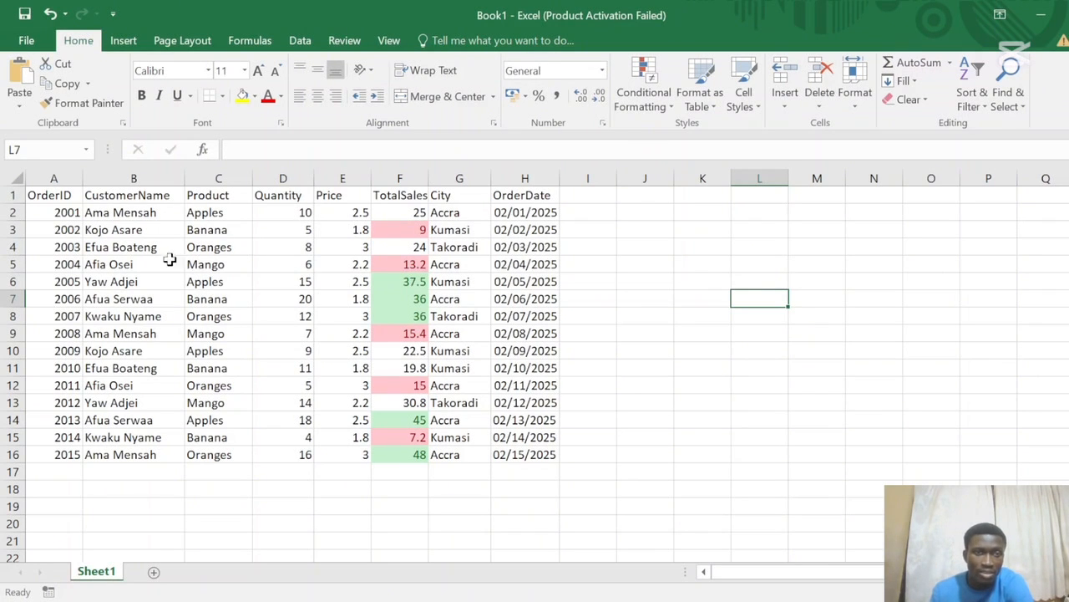
# Step: Highlight duplicate values in the CustomerName column with a light red fill
pyautogui.click(141, 170)
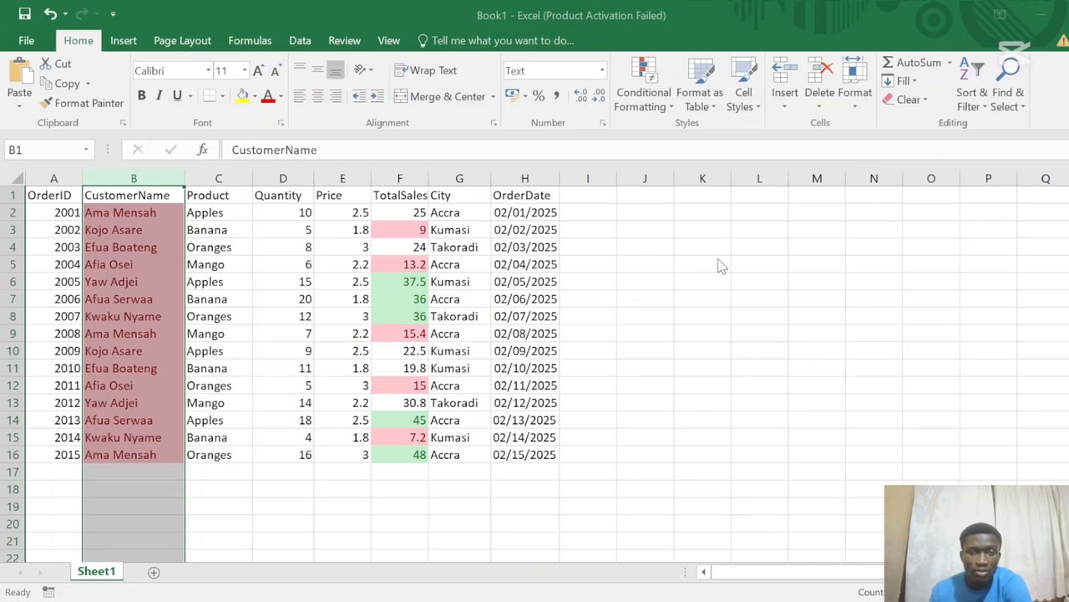
pyautogui.click(158, 286)
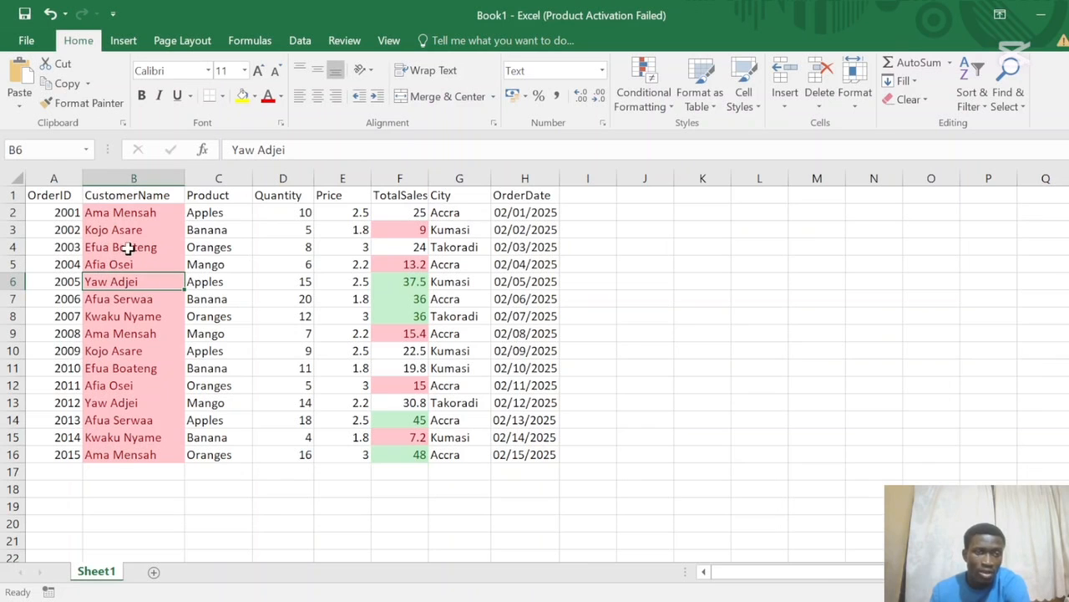
pyautogui.click(130, 210)
pyautogui.moveTo(129, 210); pyautogui.dragTo(143, 437)
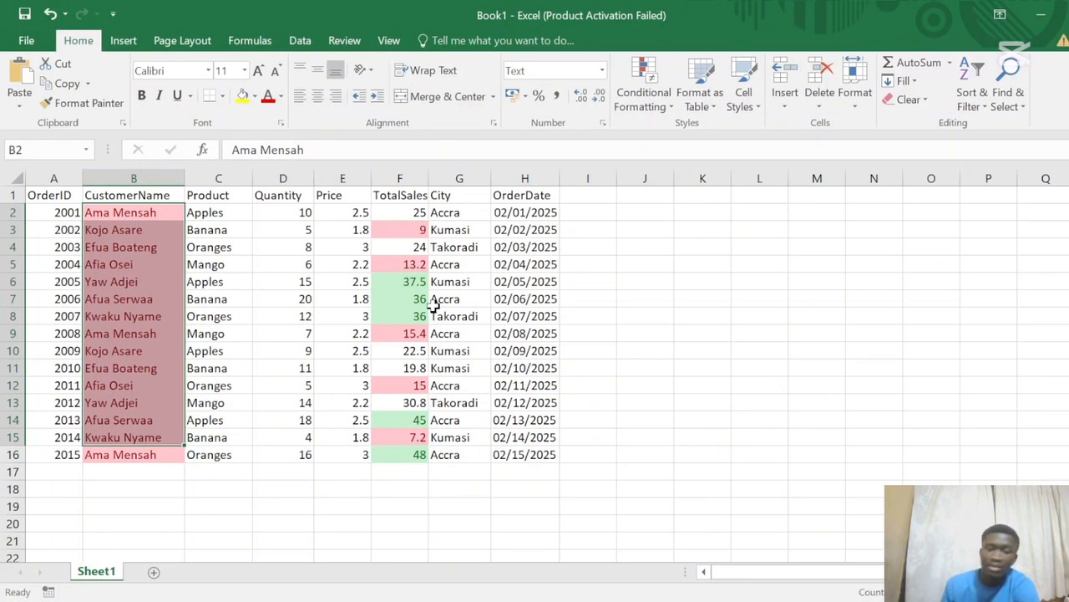
# Step: Apply a formula-based conditional format to A2:H16 that fills every row whose City is Accra with blue
pyautogui.click(461, 175)
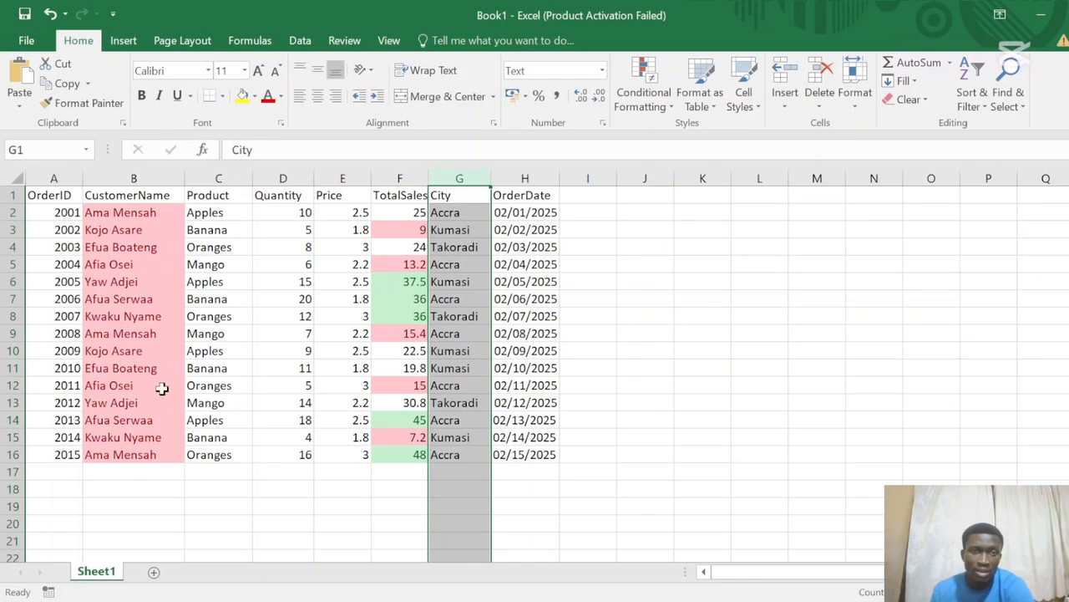
pyautogui.moveTo(34, 217); pyautogui.dragTo(528, 455)
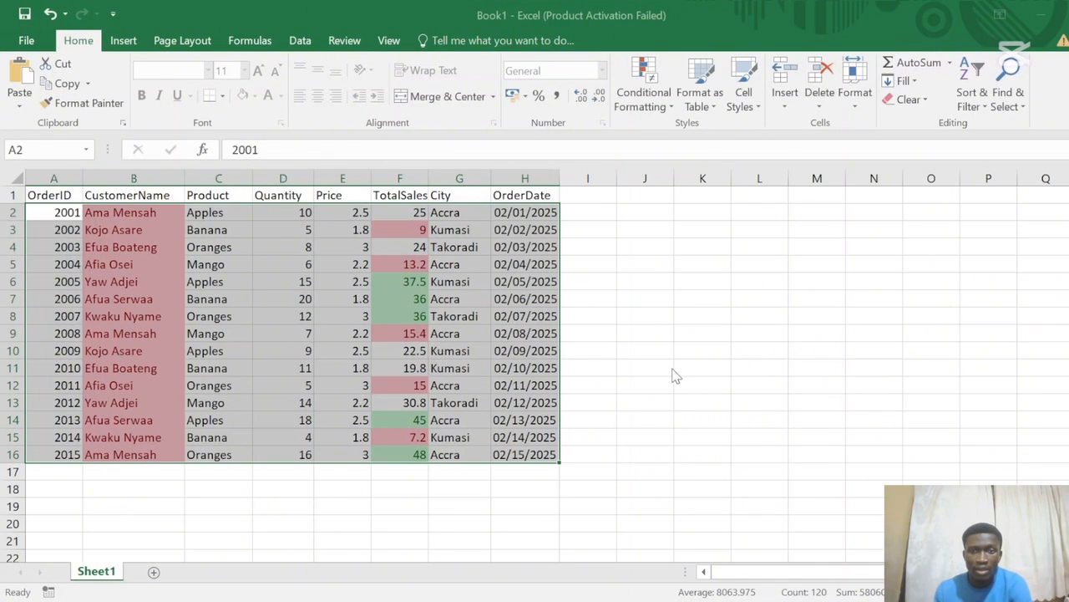
pyautogui.click(686, 334)
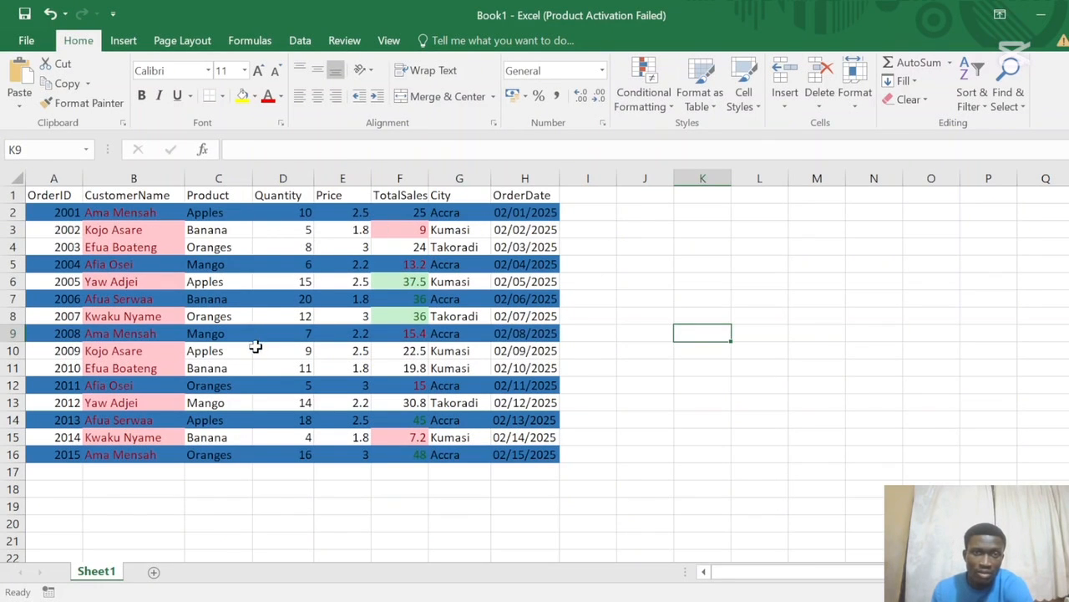
# Step: Apply a formula-based conditional format to A2:H16 that fills only the OrderID cells of Accra orders with green
pyautogui.click(38, 192)
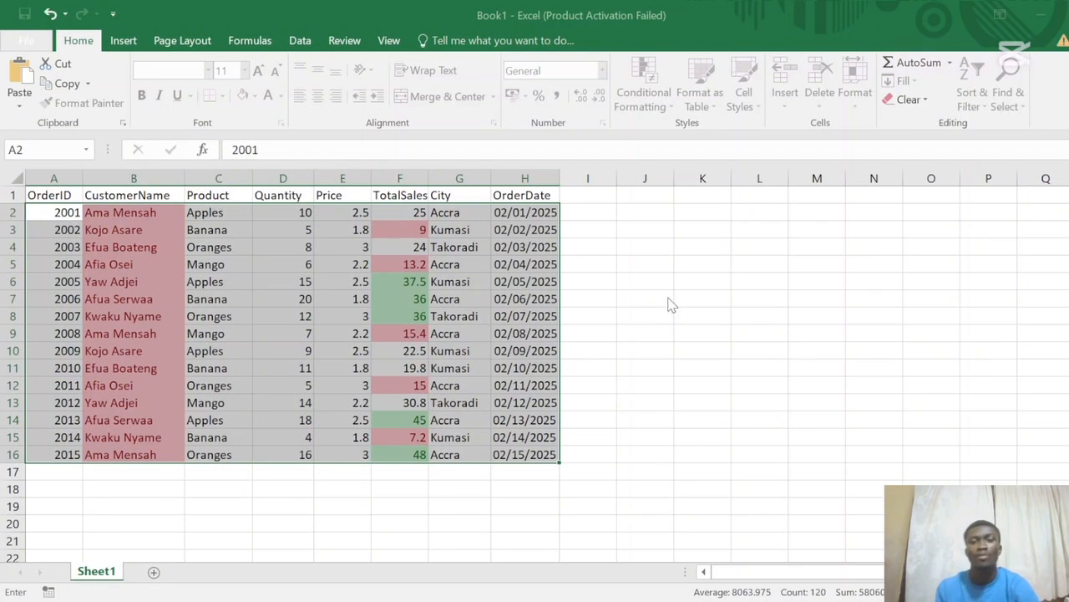
pyautogui.press('Escape')
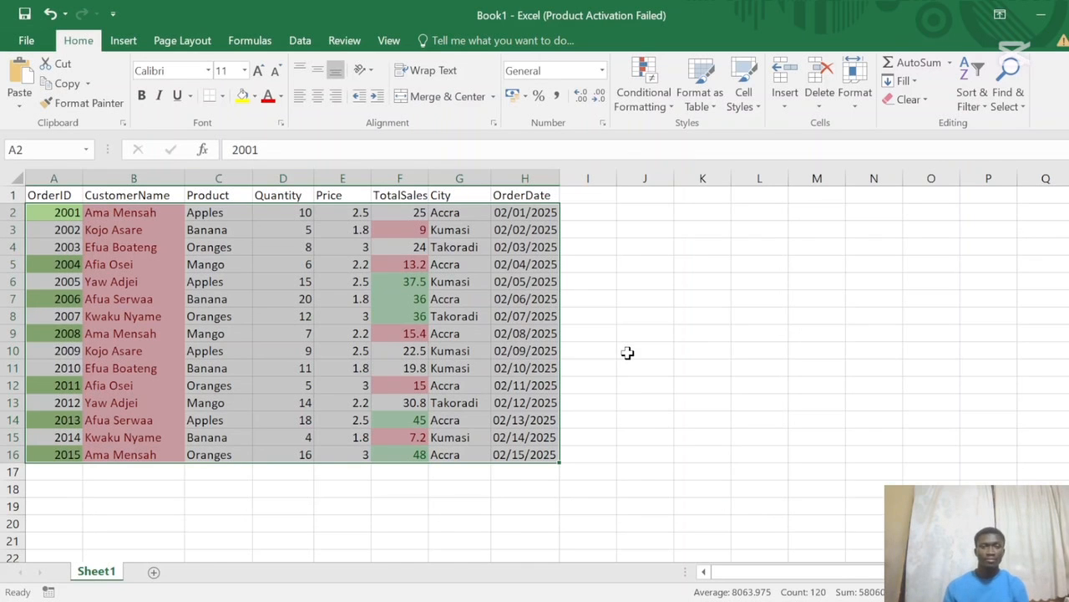
# Step: Check rows 2, 5, 7, 9, 12, 14 and 16 to compare the green OrderID cells with their City values
pyautogui.click(12, 212)
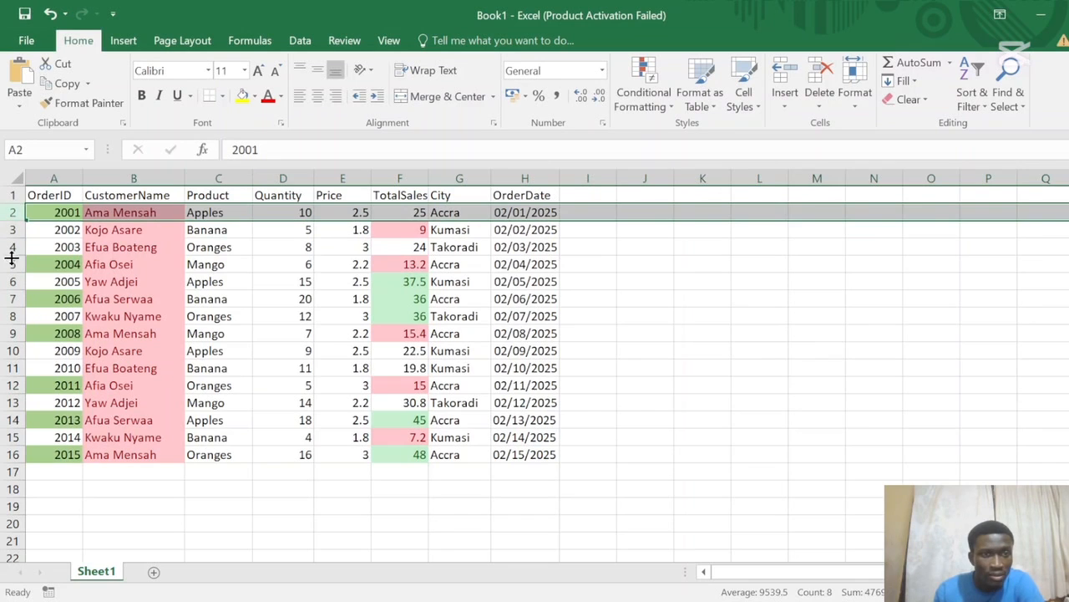
pyautogui.click(8, 264)
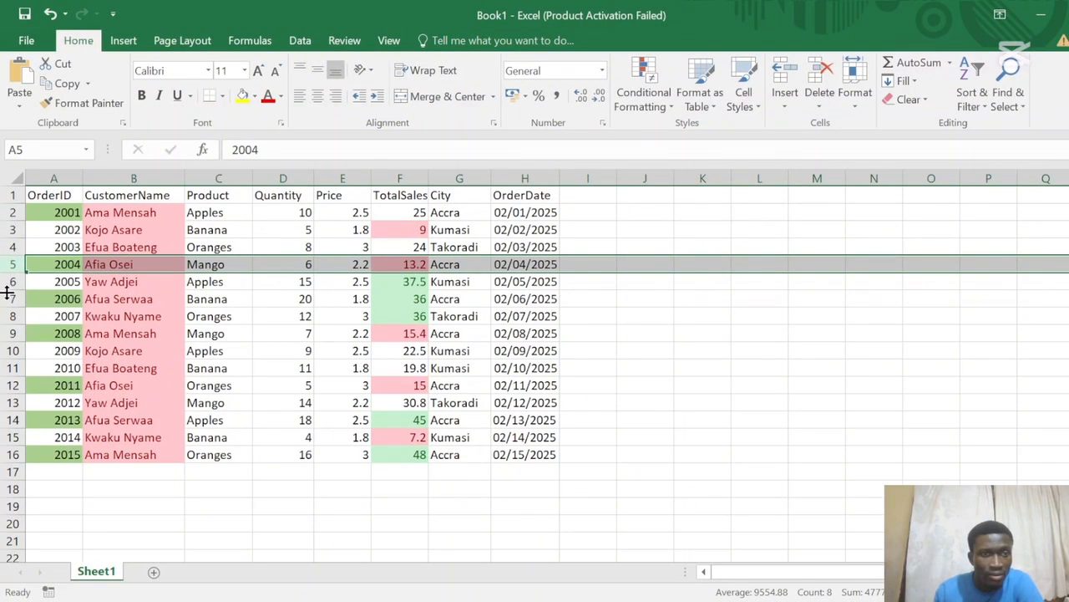
pyautogui.click(5, 298)
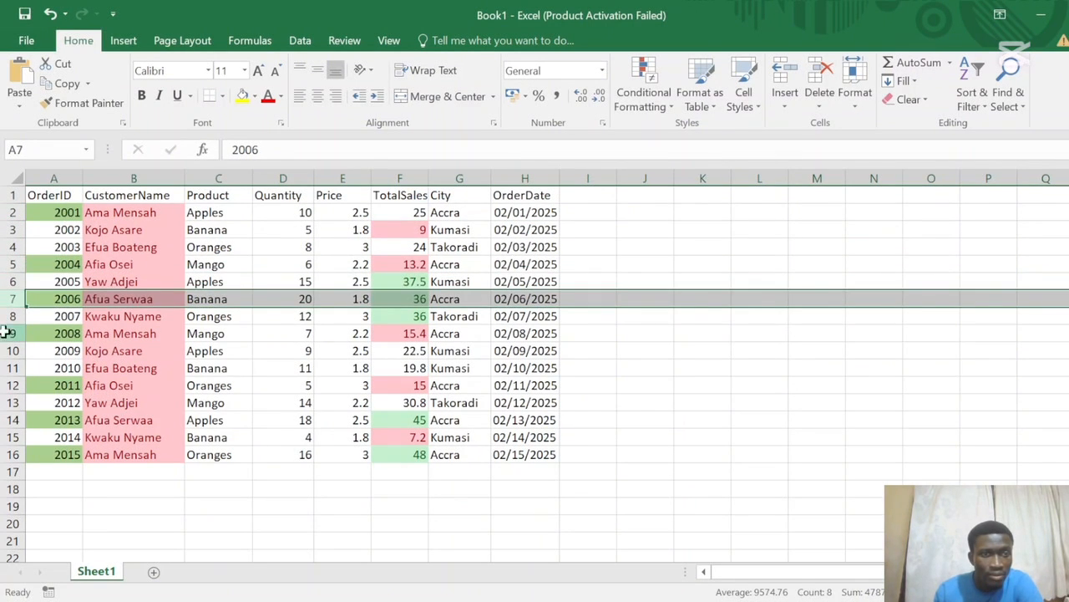
pyautogui.click(6, 333)
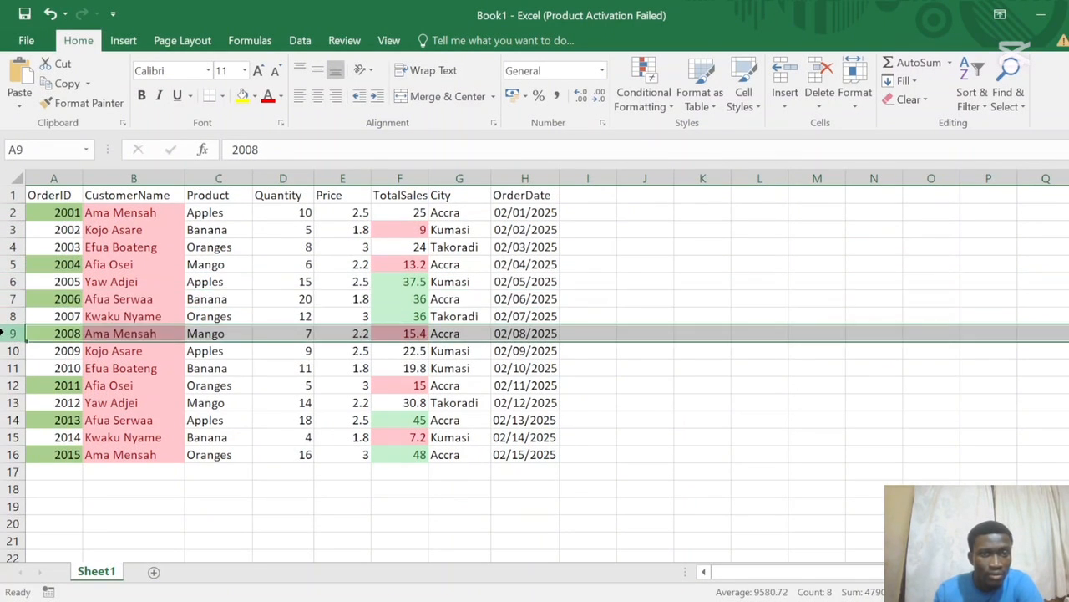
pyautogui.click(5, 385)
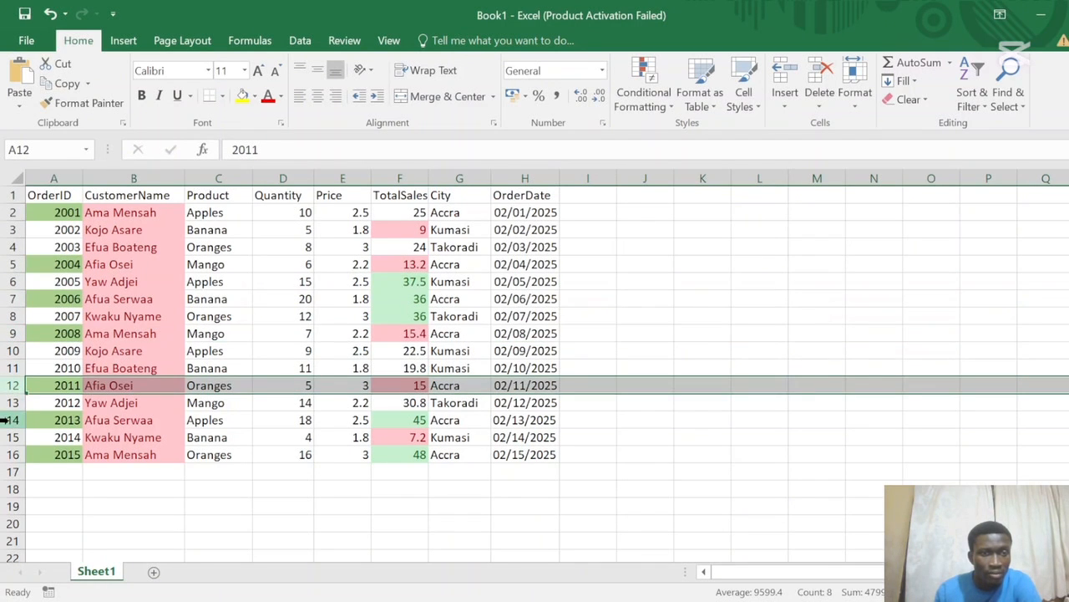
pyautogui.click(5, 420)
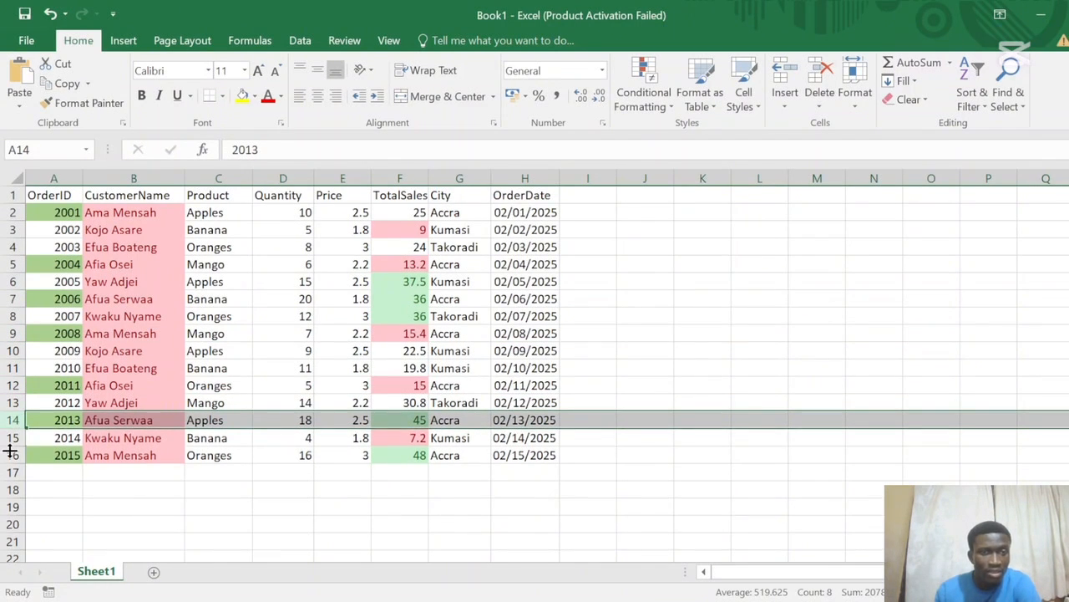
pyautogui.click(5, 454)
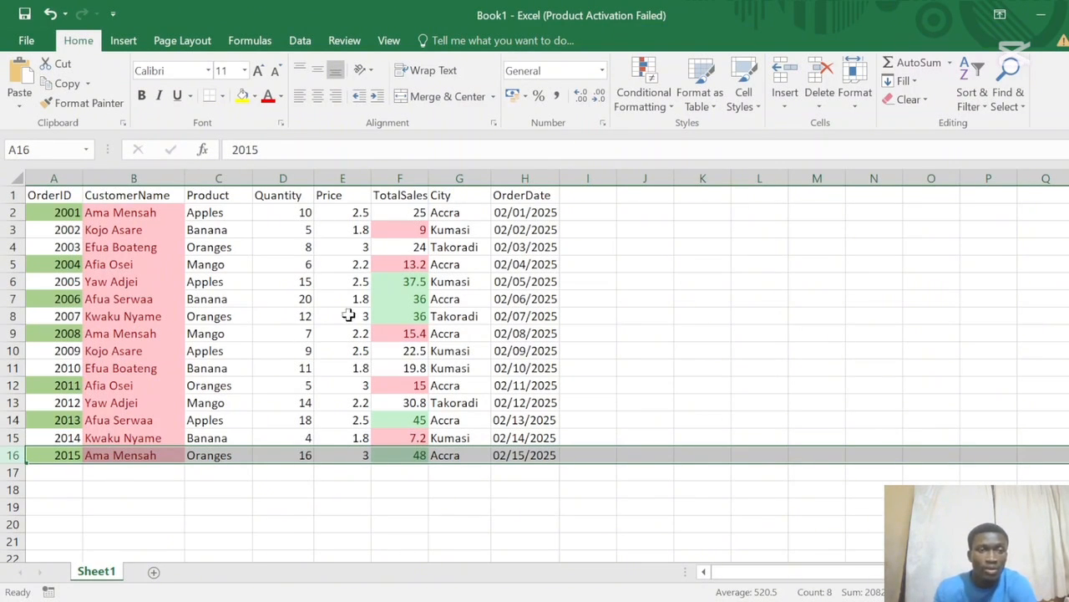
pyautogui.click(683, 321)
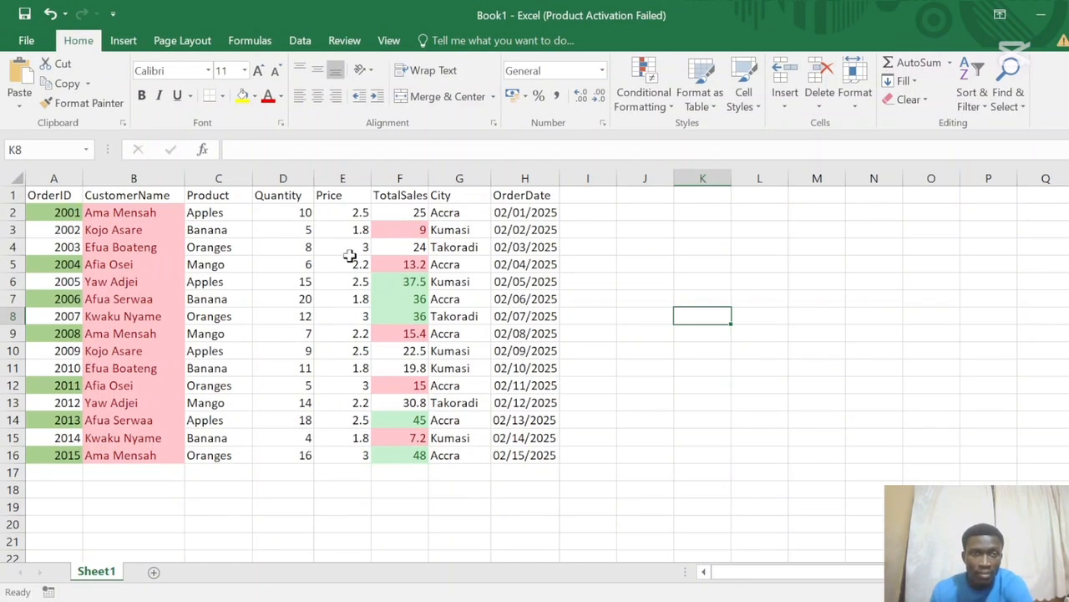
pyautogui.click(296, 178)
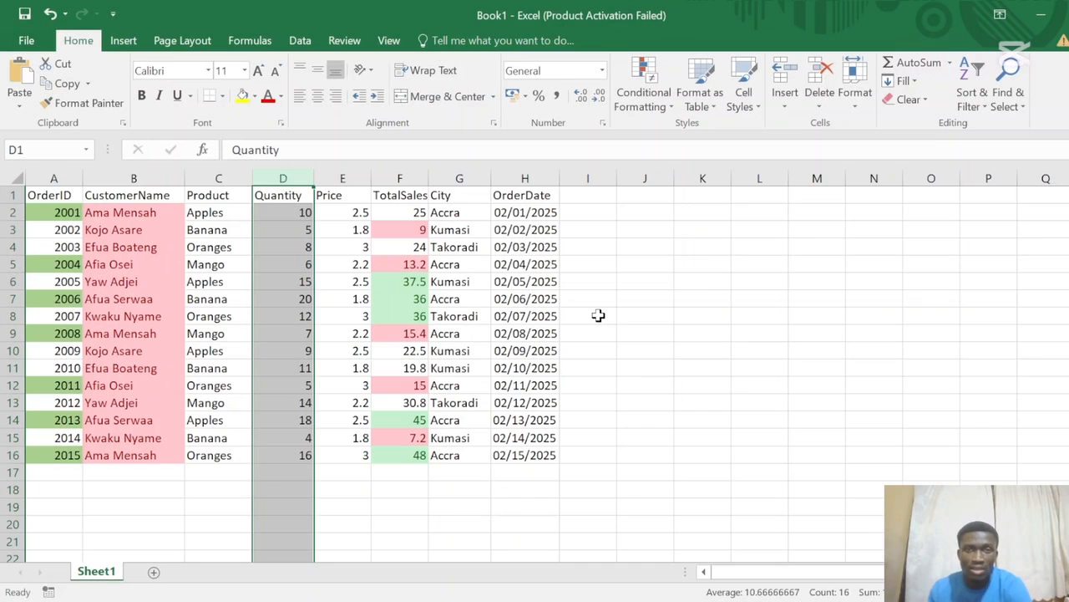
pyautogui.click(651, 293)
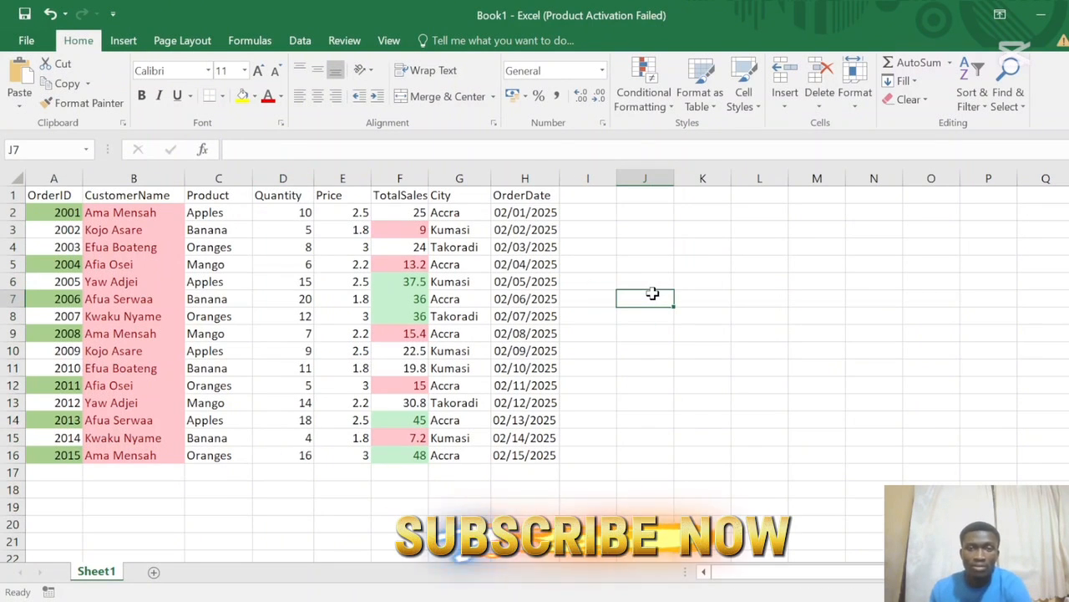